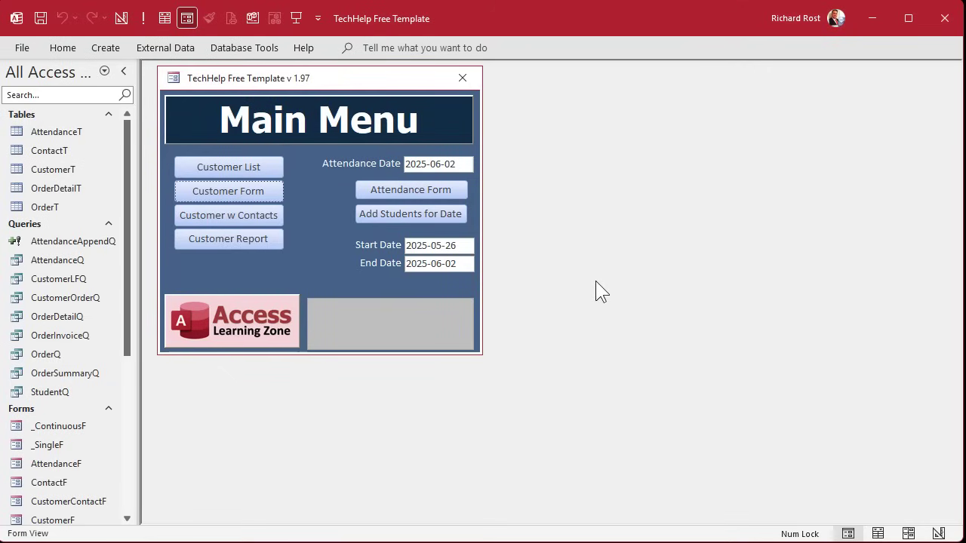
Step: Open the AttendanceR report, examine the attendance records grouped by student, and close its preview
{"action": "left_click_drag", "start_coordinate": [130, 297], "coordinate": [124, 476]}
{"action": "right_click", "coordinate": [59, 396]}
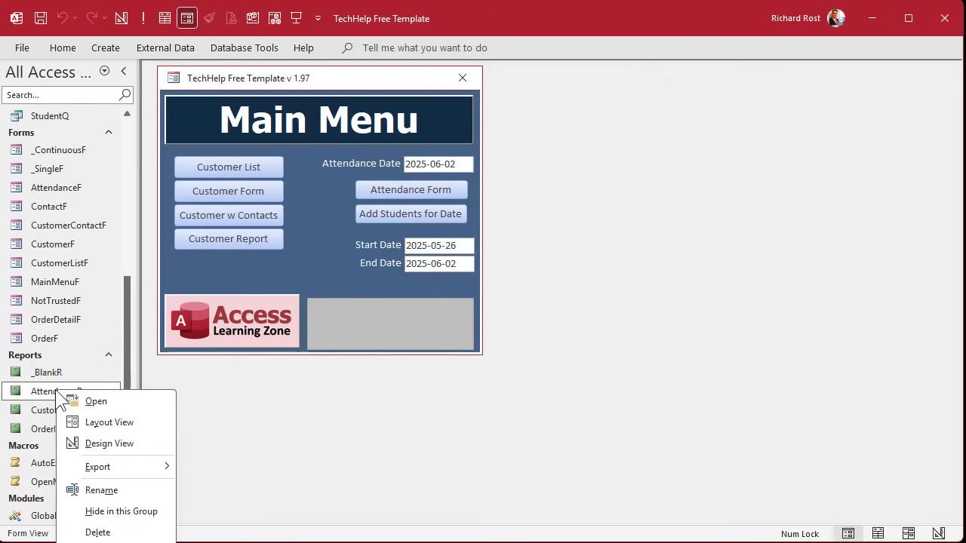
{"action": "left_click", "coordinate": [96, 401]}
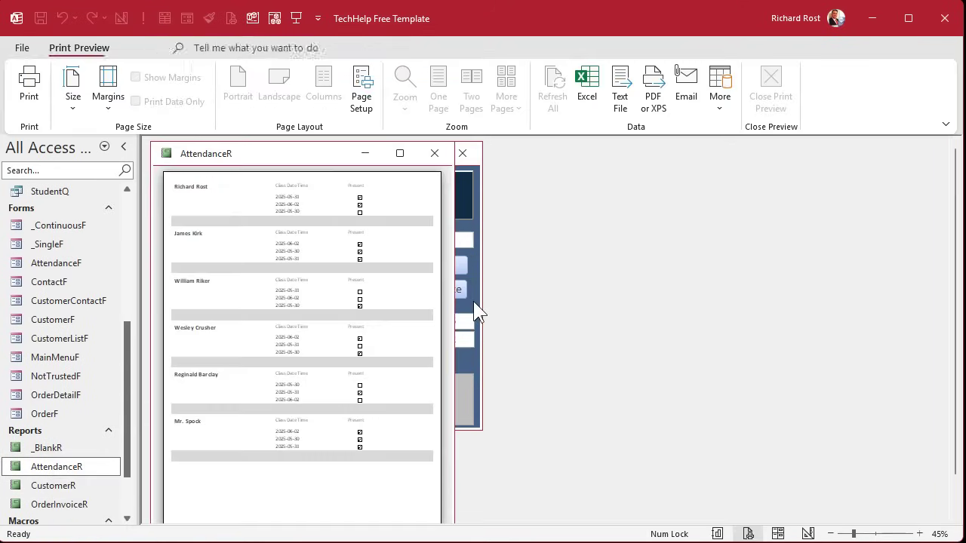
{"action": "double_click", "coordinate": [313, 159]}
{"action": "left_click", "coordinate": [563, 174]}
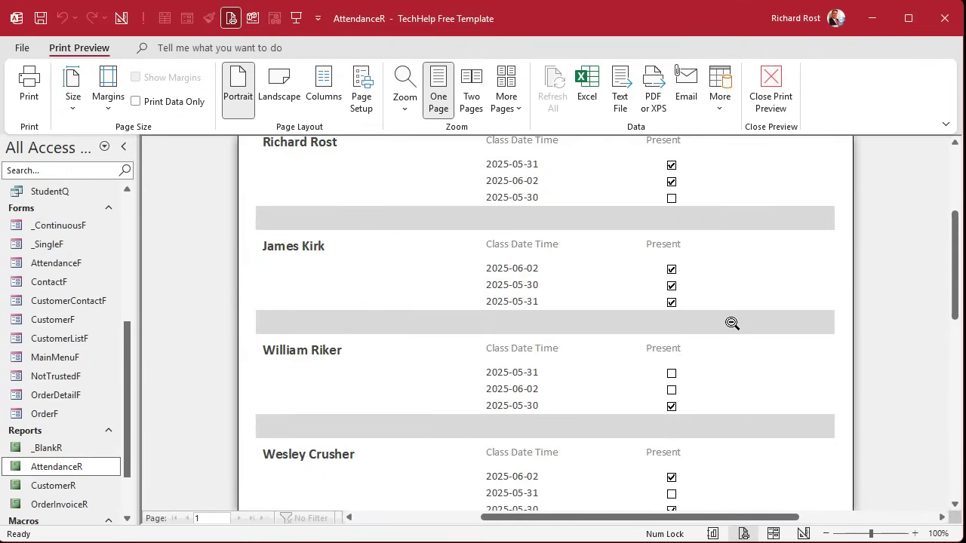
{"action": "left_click", "coordinate": [634, 264]}
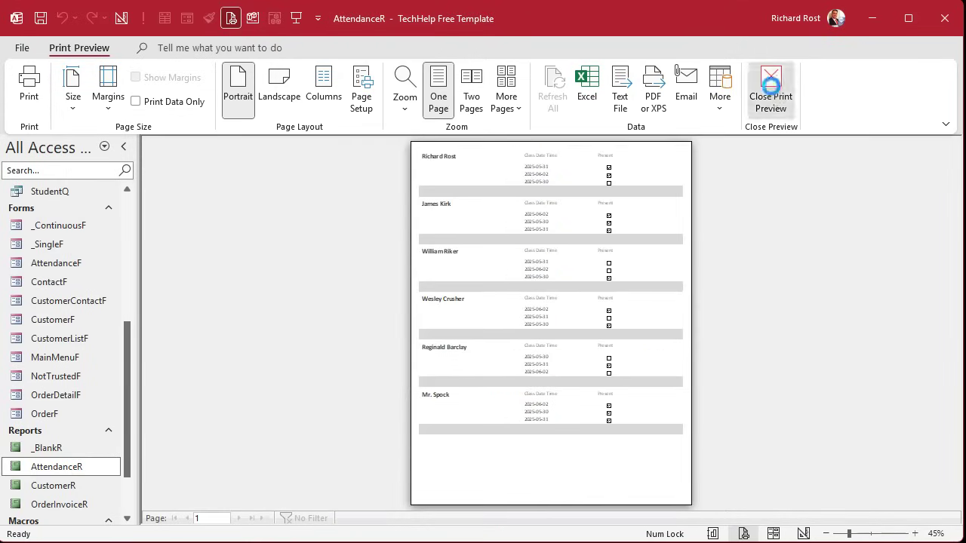
{"action": "left_click", "coordinate": [770, 87]}
Step: Open AttendanceR in Design View and place a new unbound text box in the middle of the CustomerID Footer
{"action": "right_click", "coordinate": [62, 391]}
{"action": "left_click", "coordinate": [108, 440]}
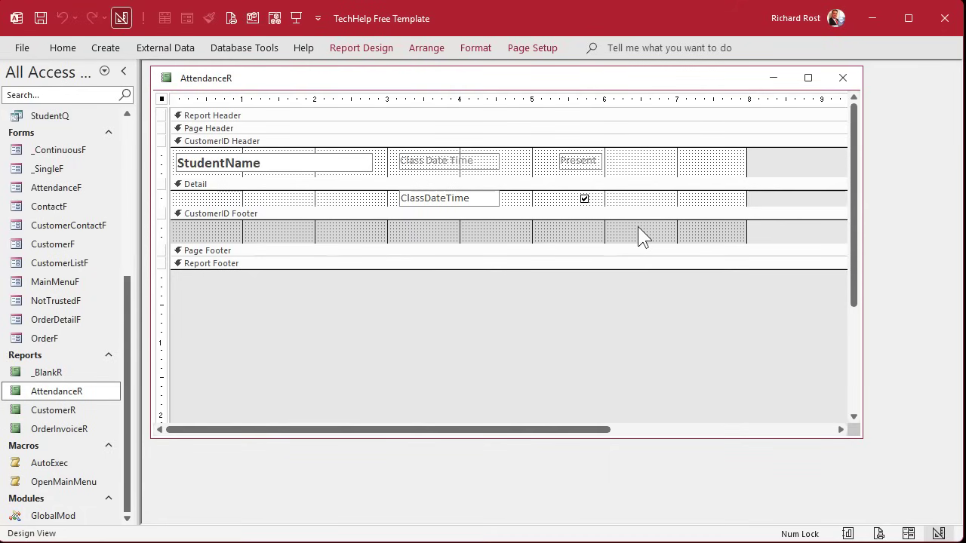
{"action": "left_click", "coordinate": [375, 53]}
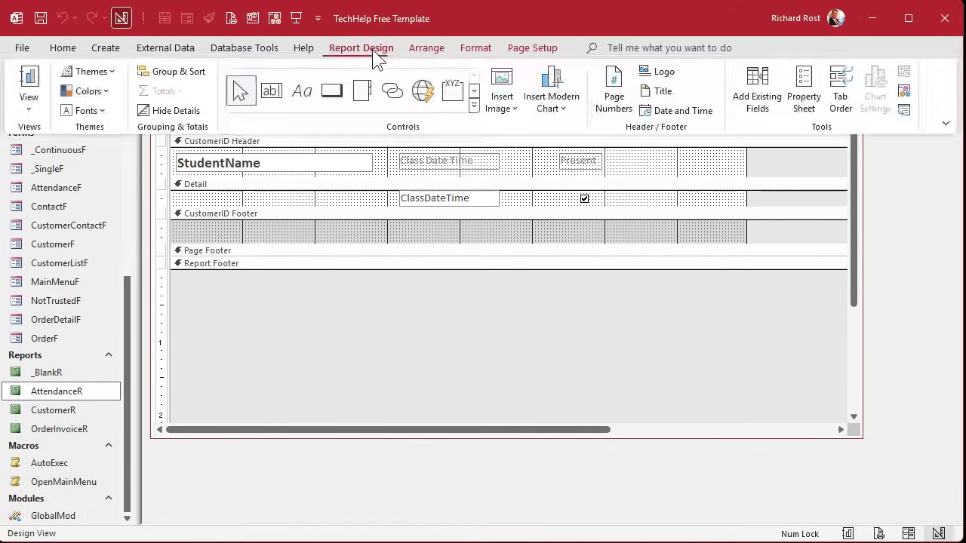
{"action": "double_click", "coordinate": [374, 53]}
{"action": "left_click", "coordinate": [270, 92]}
{"action": "left_click", "coordinate": [540, 301]}
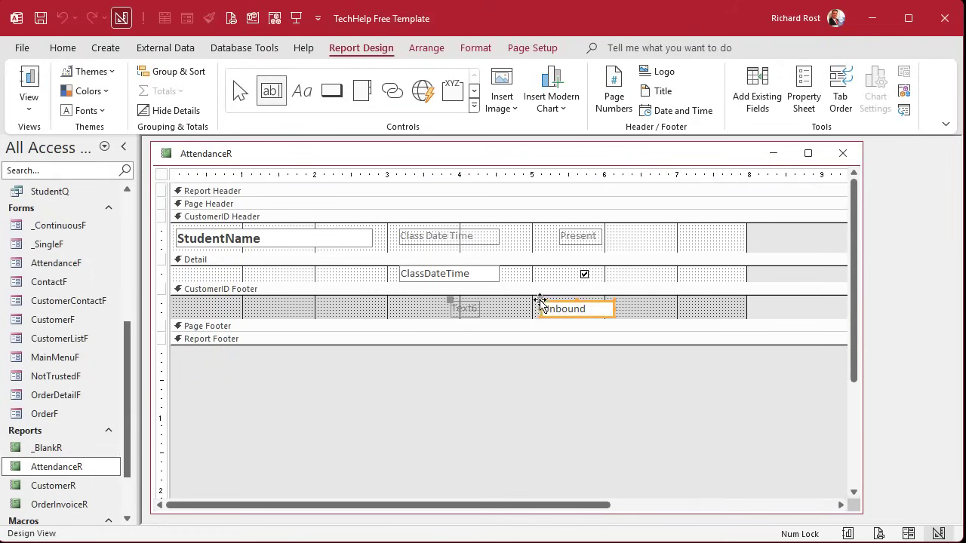
{"action": "left_click_drag", "start_coordinate": [553, 302], "coordinate": [495, 302]}
Step: Change the new text box's label to "Total Count" and set its font colour to black
{"action": "left_click", "coordinate": [408, 309]}
{"action": "double_click", "coordinate": [404, 308]}
{"action": "type", "text": "Total Count"}
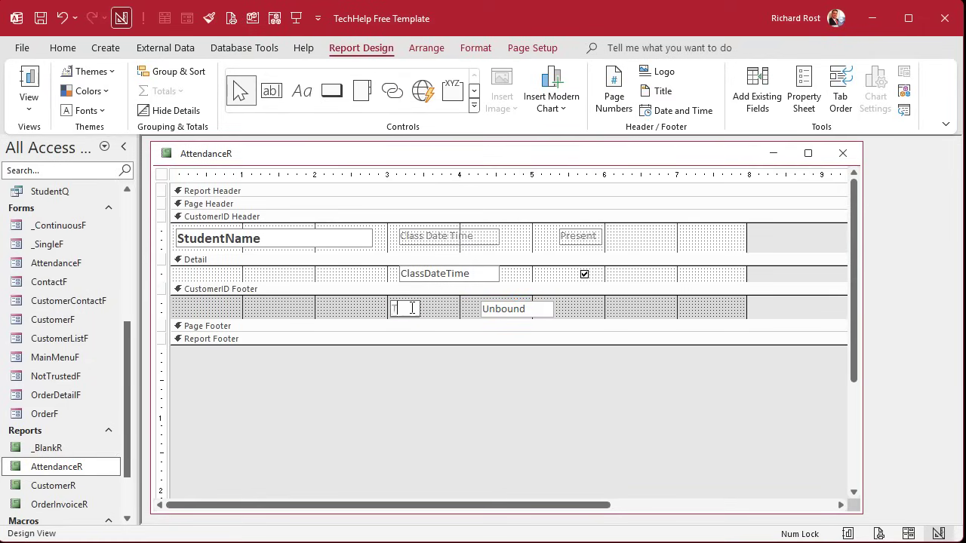
{"action": "key", "text": "Return"}
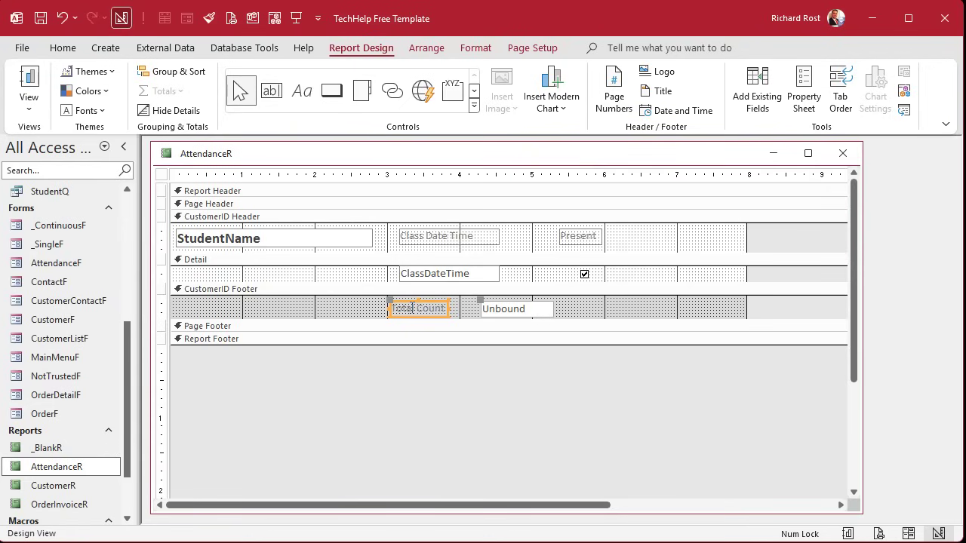
{"action": "left_click", "coordinate": [480, 48]}
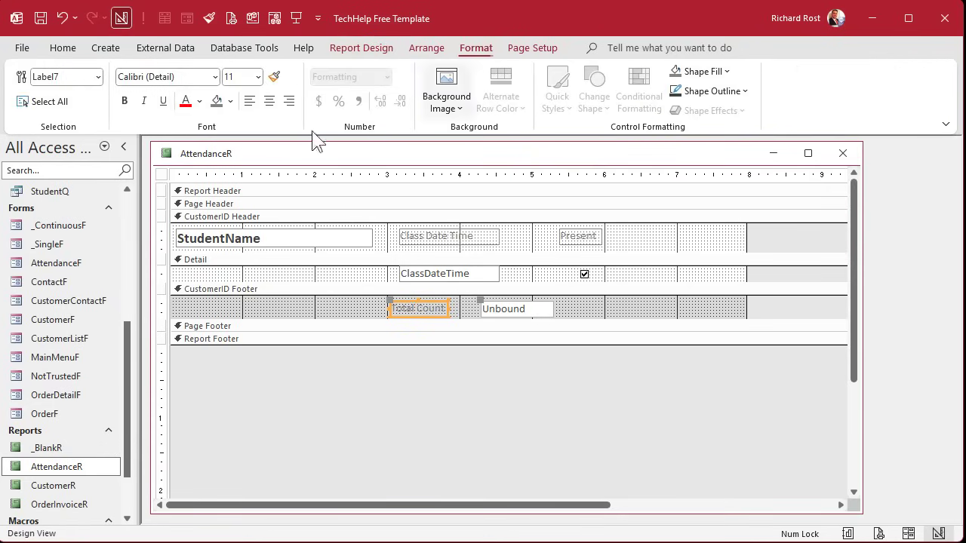
{"action": "left_click", "coordinate": [201, 102]}
{"action": "left_click", "coordinate": [192, 263]}
Step: Nudge the unbound text box slightly within the CustomerID Footer and make its background transparent
{"action": "left_click_drag", "start_coordinate": [503, 310], "coordinate": [499, 306]}
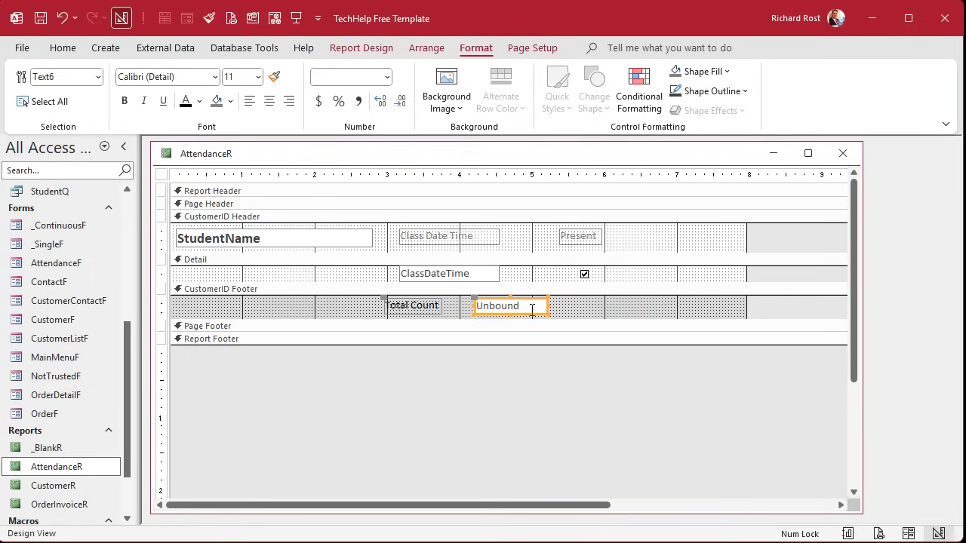
{"action": "left_click", "coordinate": [231, 101]}
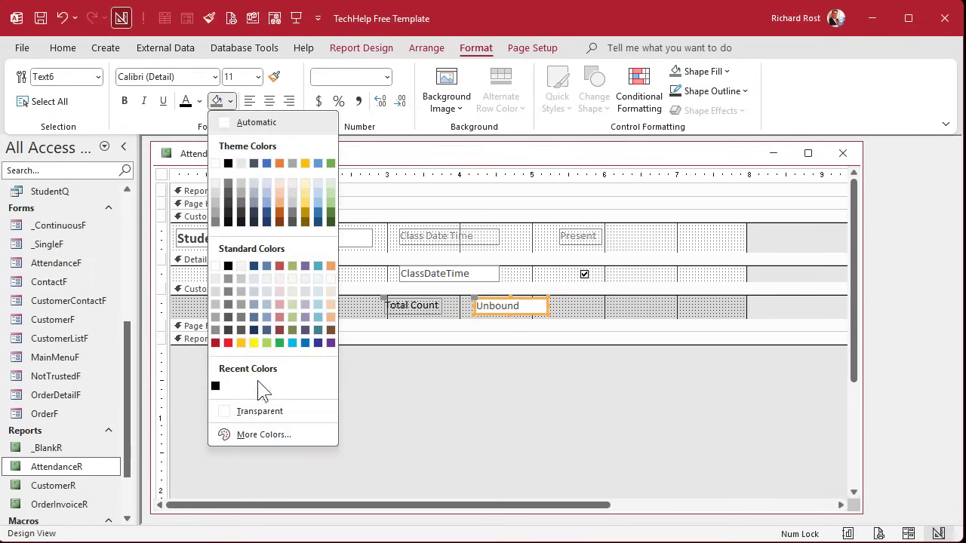
{"action": "left_click", "coordinate": [254, 413]}
{"action": "left_click", "coordinate": [571, 311]}
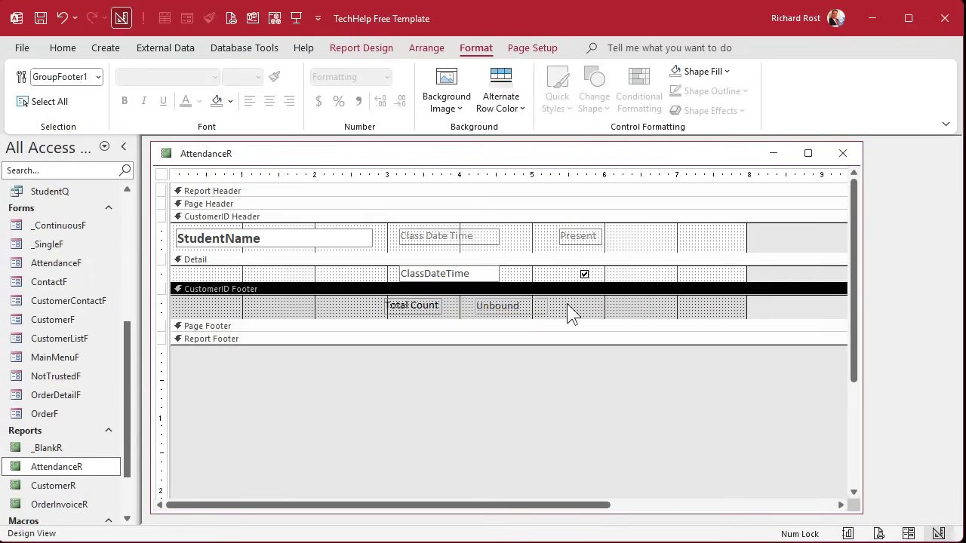
Step: Narrow the unbound text box to about 0.58 inches and move the Total Count label right beside it
{"action": "left_click", "coordinate": [427, 309]}
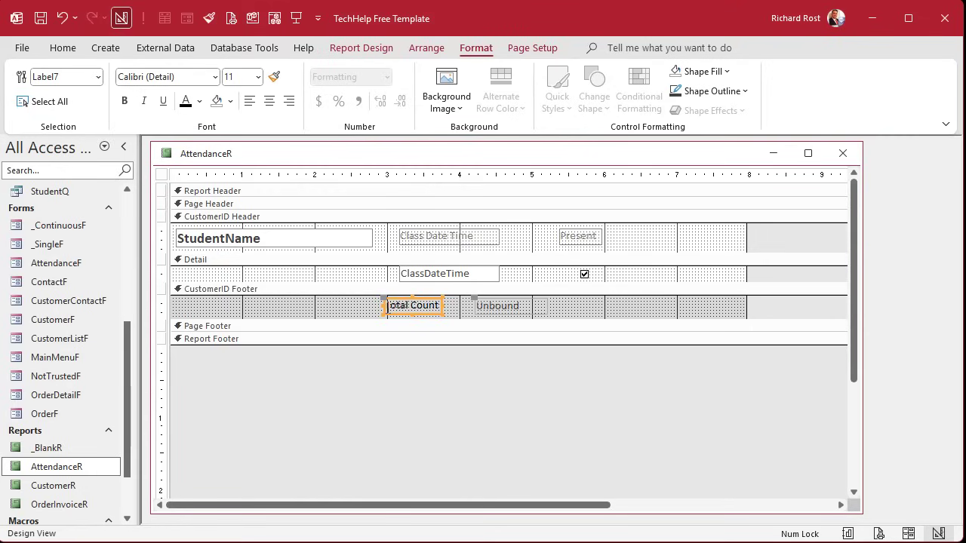
{"action": "left_click_drag", "start_coordinate": [384, 304], "coordinate": [435, 303]}
{"action": "left_click", "coordinate": [524, 312]}
{"action": "left_click_drag", "start_coordinate": [549, 305], "coordinate": [520, 304]}
{"action": "left_click", "coordinate": [544, 315]}
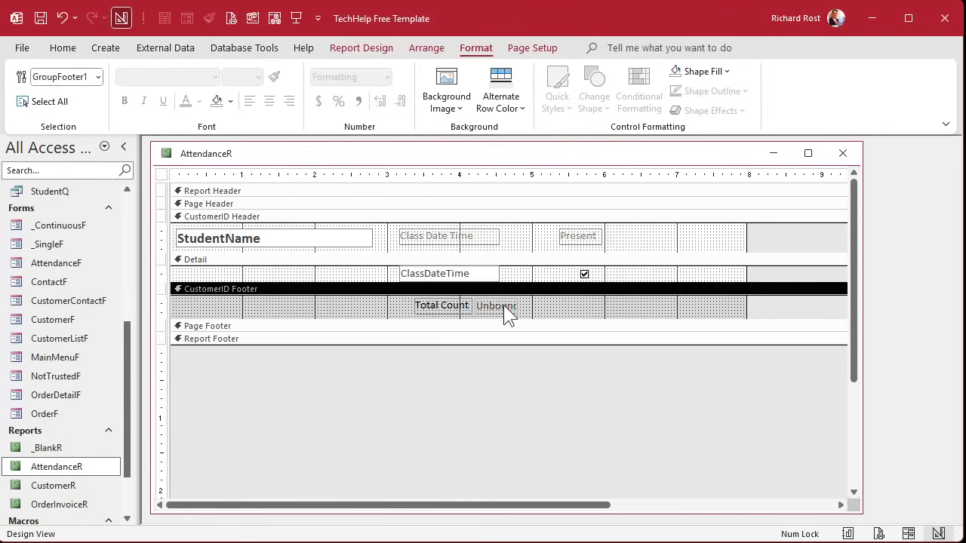
Step: Make the outline of the Total Count label transparent
{"action": "left_click", "coordinate": [439, 305]}
{"action": "left_click", "coordinate": [736, 91]}
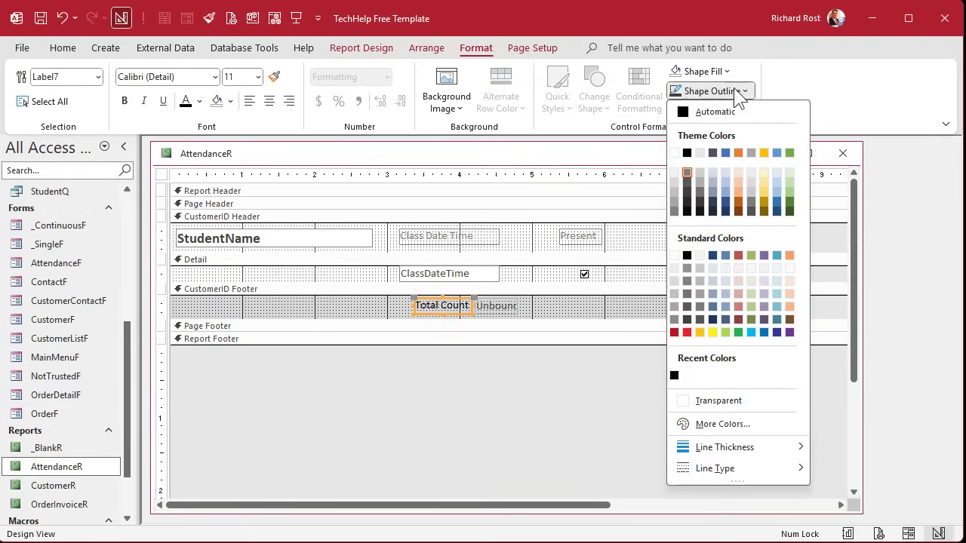
{"action": "left_click", "coordinate": [736, 402]}
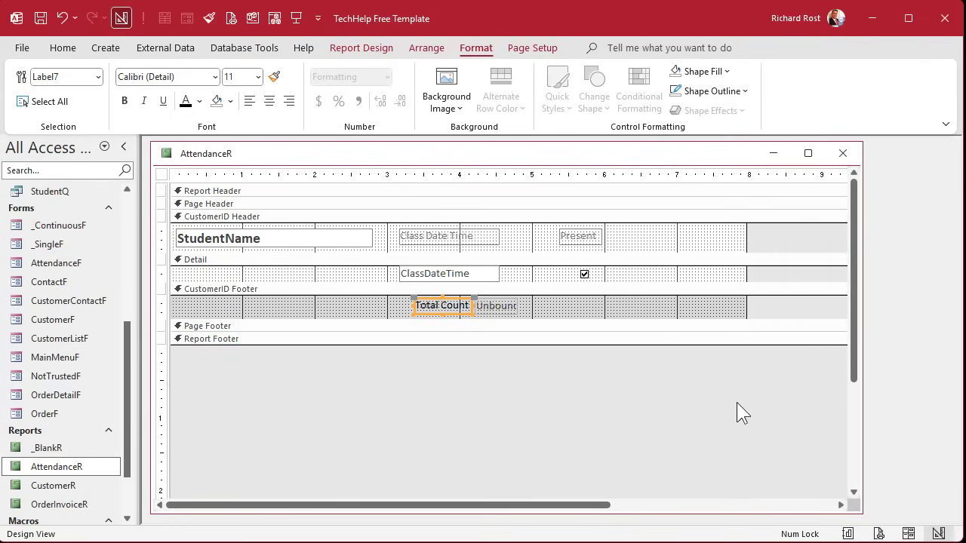
{"action": "left_click", "coordinate": [559, 312]}
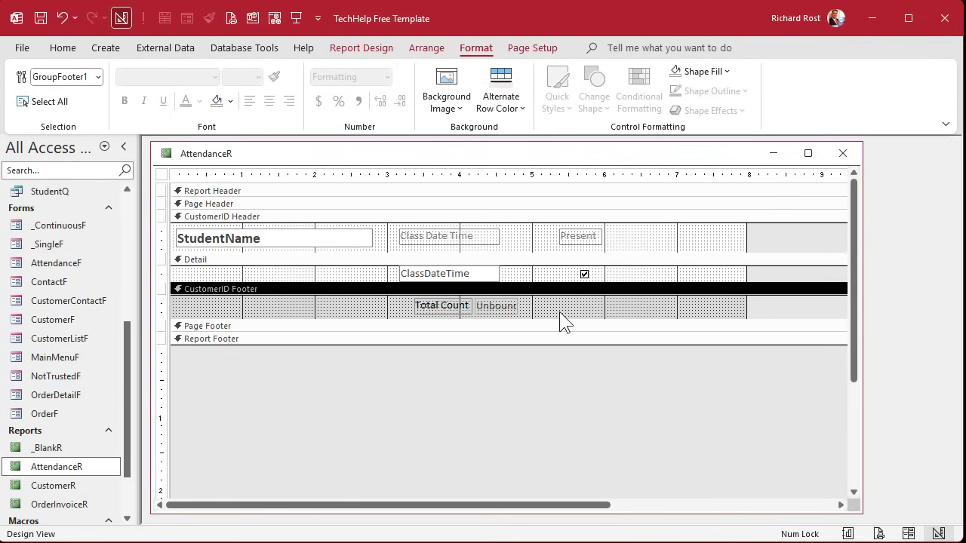
Step: Name the unbound text box in the CustomerID Footer TotalCount
{"action": "double_click", "coordinate": [500, 303]}
{"action": "left_click", "coordinate": [853, 218]}
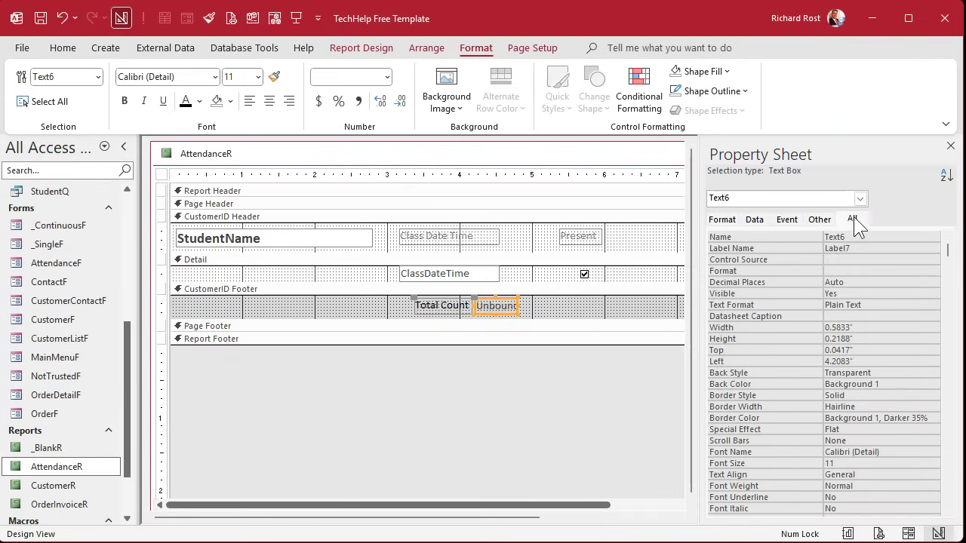
{"action": "left_click", "coordinate": [798, 236]}
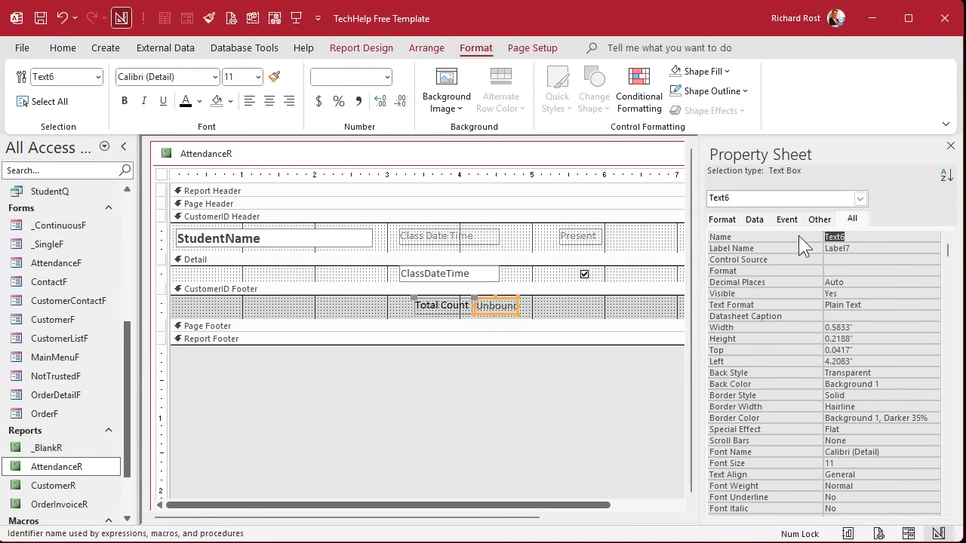
{"action": "type", "text": "TotalCount"}
{"action": "key", "text": "Tab"}
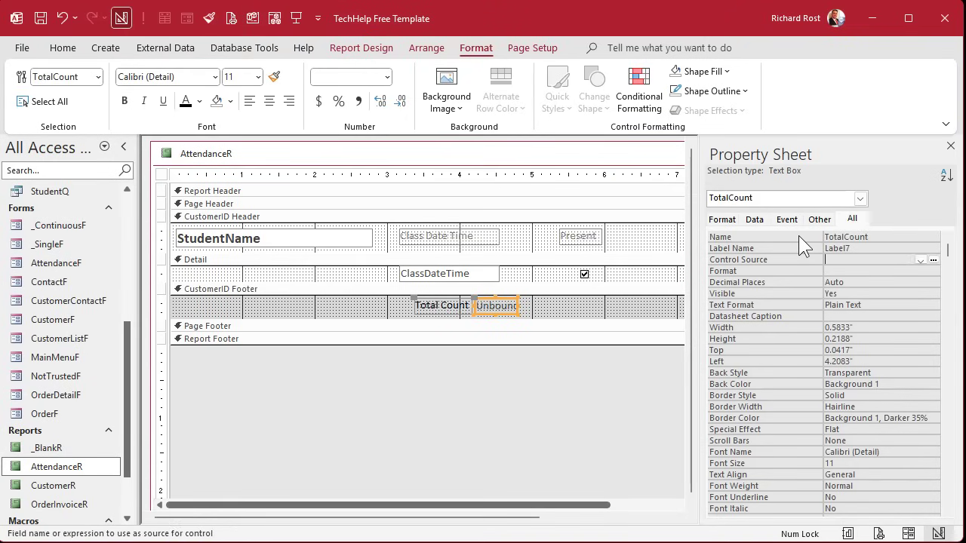
Step: Set the TotalCount text box's control source to =Count("*")
{"action": "key", "text": "shift+F2"}
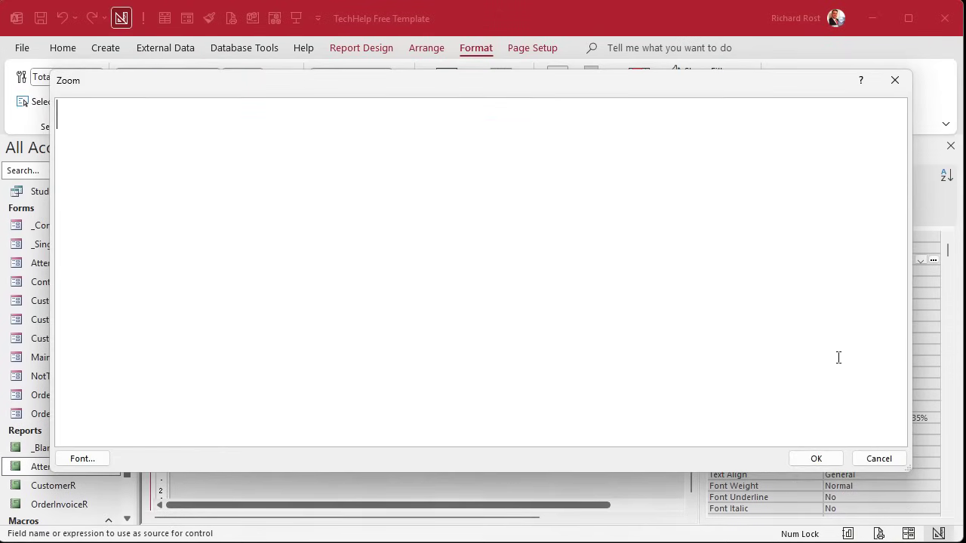
{"action": "type", "text": "=Count"}
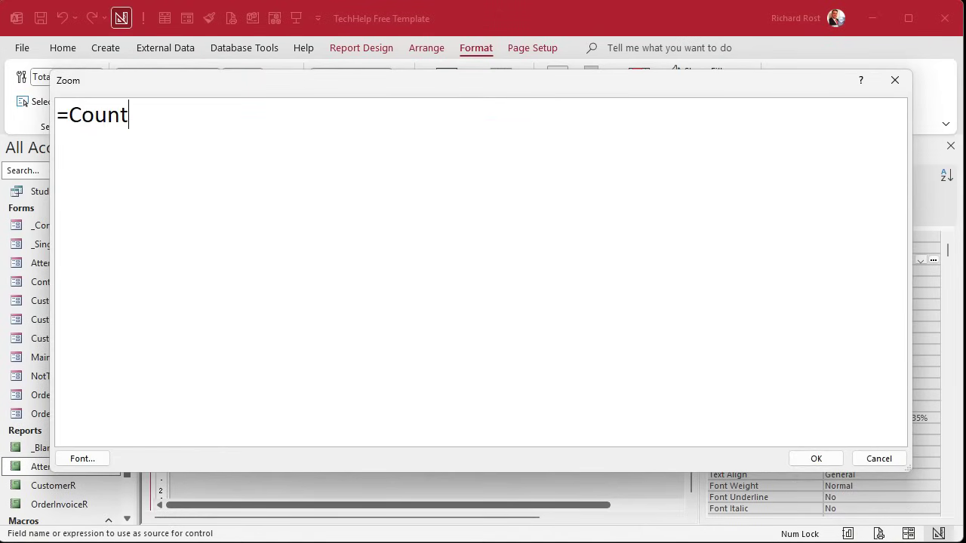
{"action": "type", "text": "(\"*\")"}
{"action": "left_click_drag", "start_coordinate": [137, 110], "coordinate": [172, 105]}
{"action": "left_click", "coordinate": [236, 108]}
{"action": "left_click", "coordinate": [814, 459]}
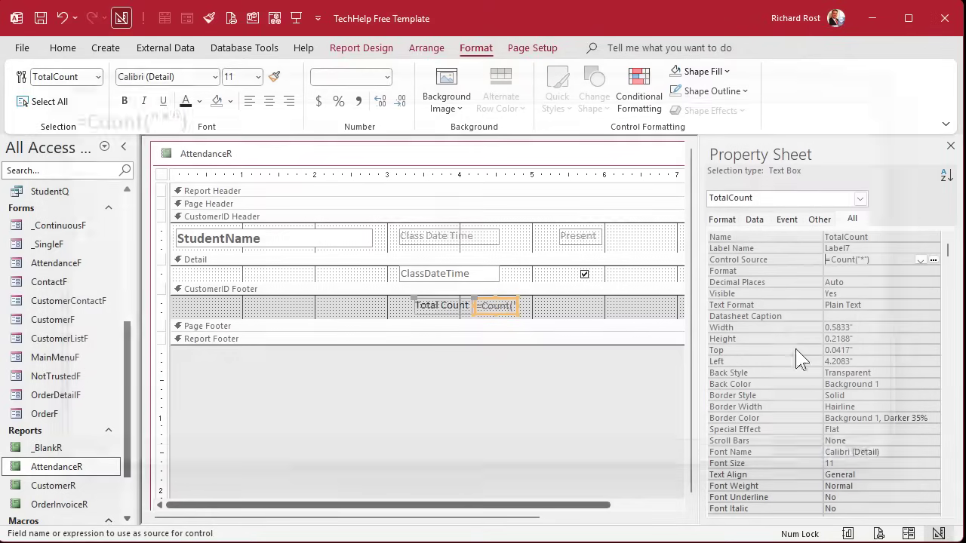
Step: Preview the report and check the Total Count line under every student
{"action": "right_click", "coordinate": [483, 152]}
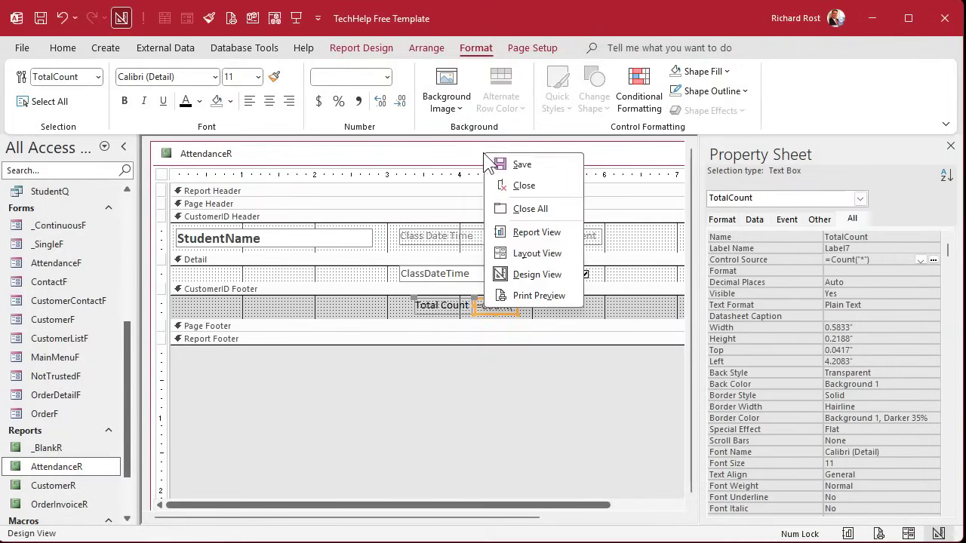
{"action": "left_click", "coordinate": [521, 233]}
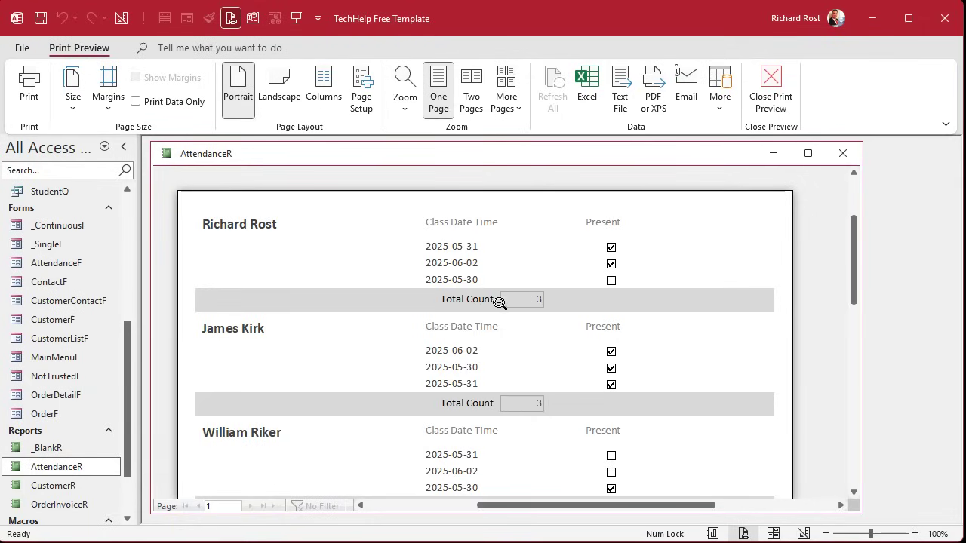
{"action": "left_click", "coordinate": [537, 429]}
{"action": "left_click", "coordinate": [537, 427]}
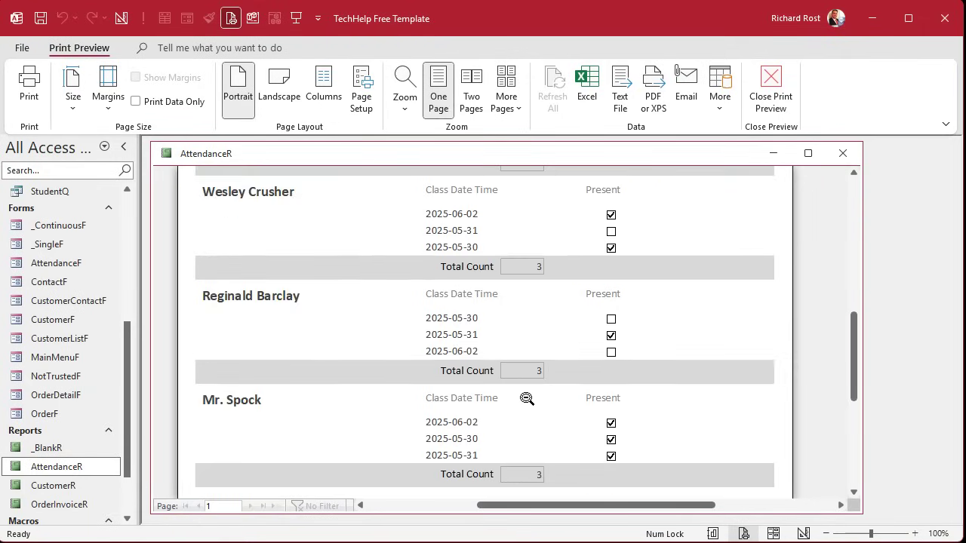
{"action": "left_click", "coordinate": [527, 398]}
Step: Return the report to Design View and make the TotalCount text box's outline transparent
{"action": "right_click", "coordinate": [467, 164]}
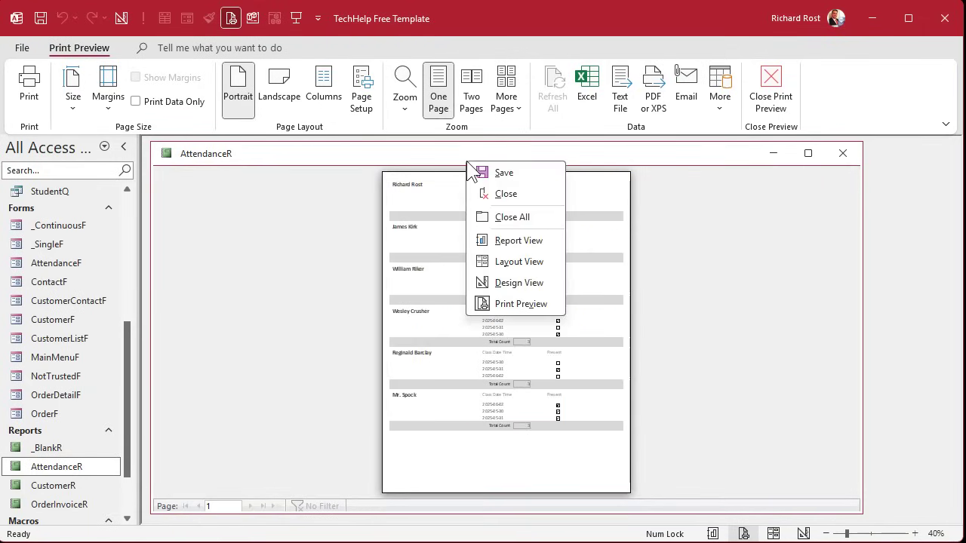
{"action": "left_click", "coordinate": [501, 282]}
{"action": "left_click", "coordinate": [515, 308]}
{"action": "left_click", "coordinate": [515, 307]}
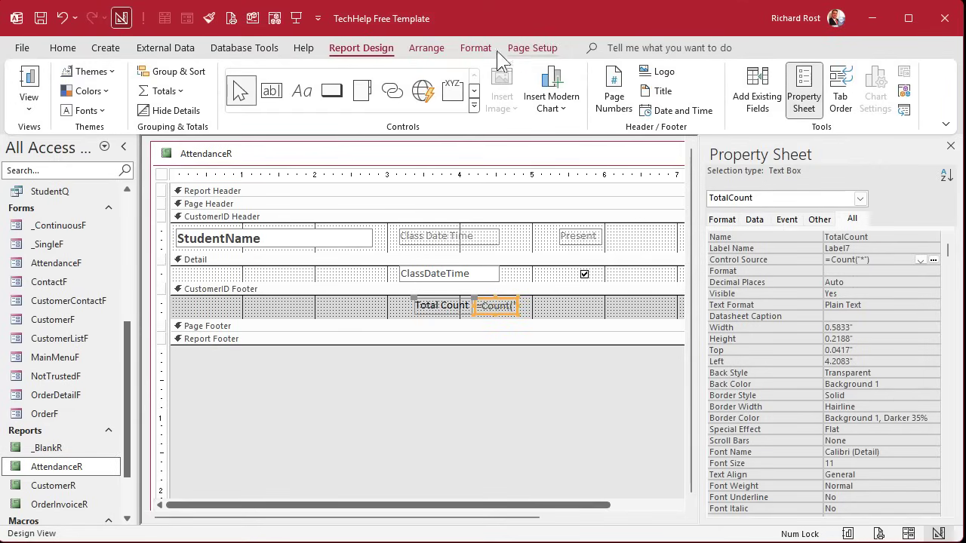
{"action": "left_click", "coordinate": [475, 49]}
{"action": "left_click", "coordinate": [726, 91]}
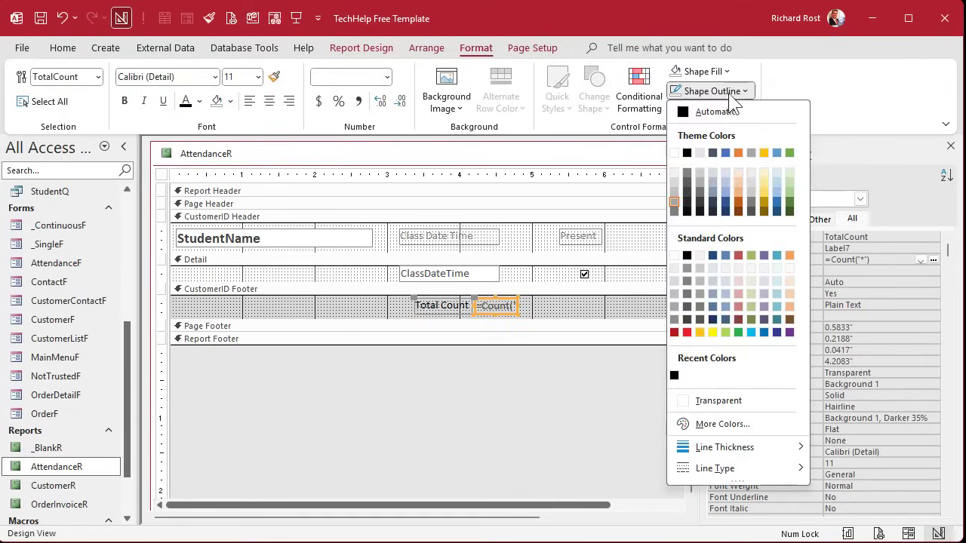
{"action": "left_click", "coordinate": [721, 400]}
{"action": "left_click", "coordinate": [562, 302]}
{"action": "left_click", "coordinate": [474, 300]}
{"action": "left_click_drag", "start_coordinate": [475, 308], "coordinate": [442, 310]}
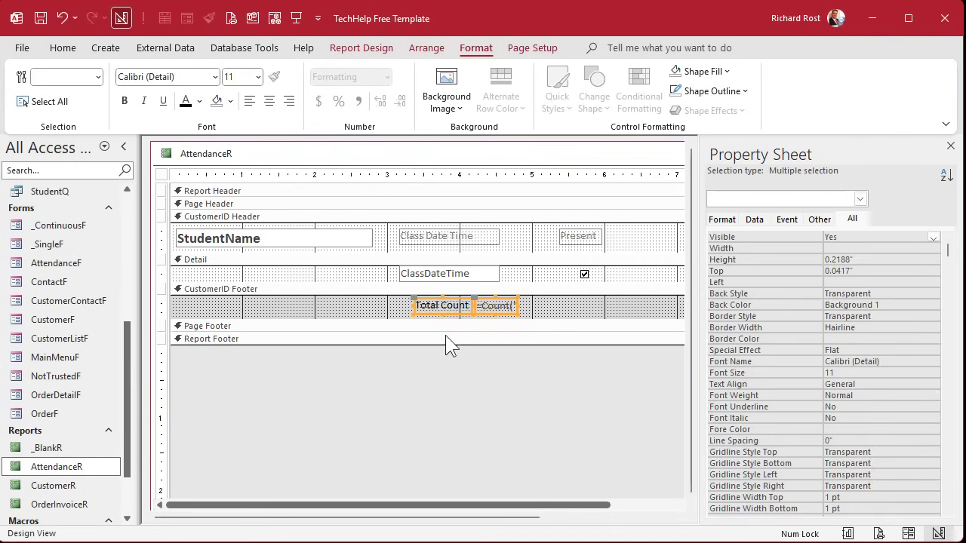
{"action": "left_click", "coordinate": [562, 317]}
{"action": "left_click_drag", "start_coordinate": [549, 314], "coordinate": [442, 308]}
{"action": "left_click", "coordinate": [579, 307]}
{"action": "left_click_drag", "start_coordinate": [548, 309], "coordinate": [445, 306]}
{"action": "left_click", "coordinate": [320, 308]}
{"action": "left_click", "coordinate": [319, 307]}
{"action": "left_click", "coordinate": [490, 306]}
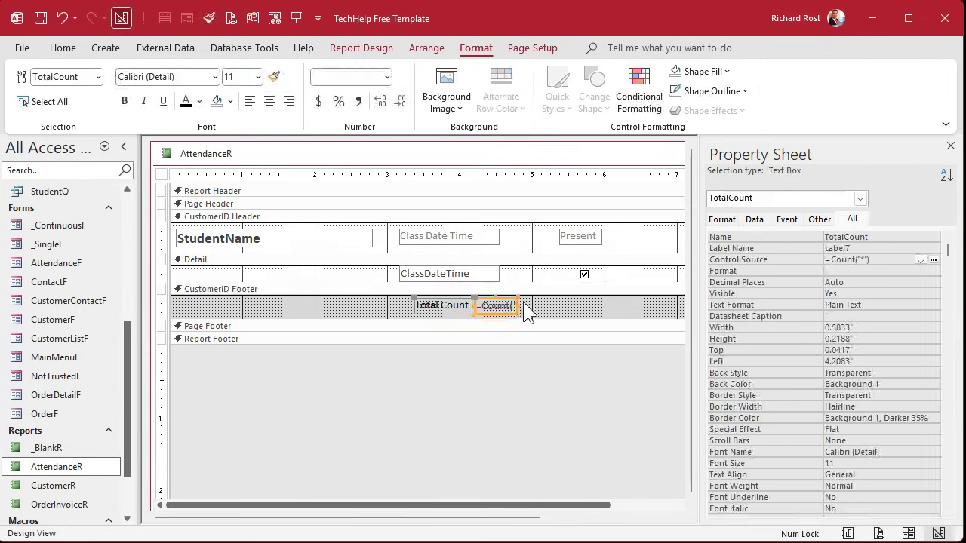
{"action": "left_click", "coordinate": [546, 307]}
{"action": "left_click_drag", "start_coordinate": [547, 307], "coordinate": [421, 305]}
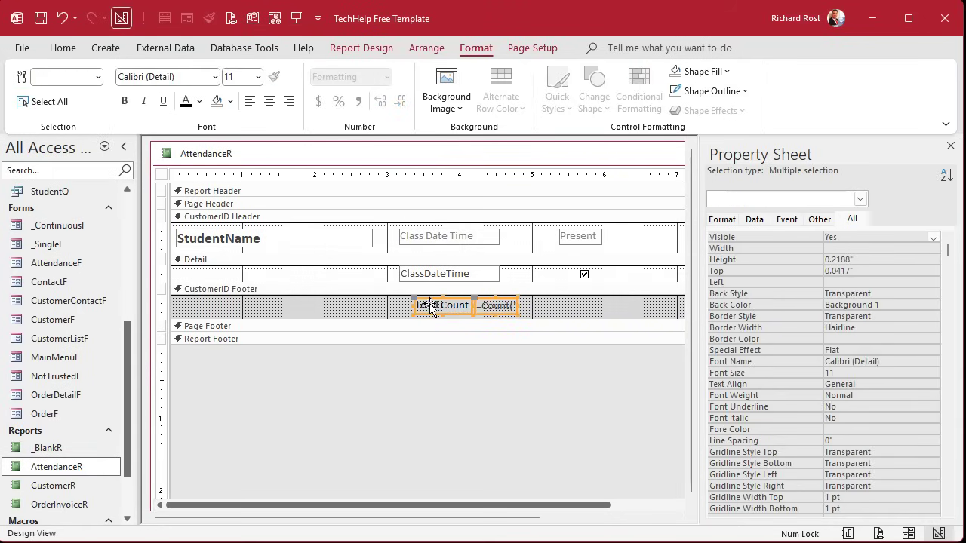
{"action": "left_click", "coordinate": [570, 304]}
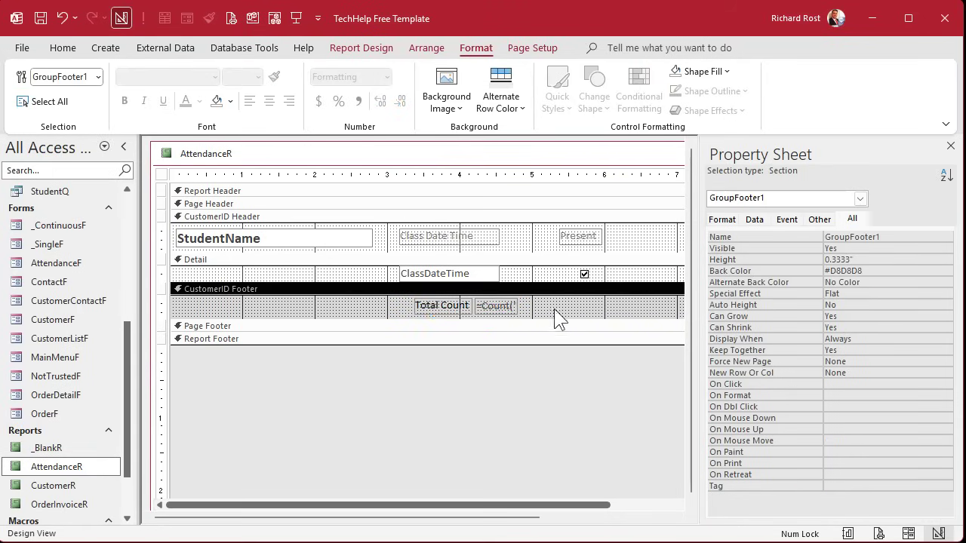
Step: Duplicate the Total Count label and its text box within the CustomerID Footer
{"action": "left_click", "coordinate": [534, 303]}
{"action": "key", "text": "ctrl+c"}
{"action": "left_click", "coordinate": [541, 302]}
{"action": "key", "text": "ctrl+v"}
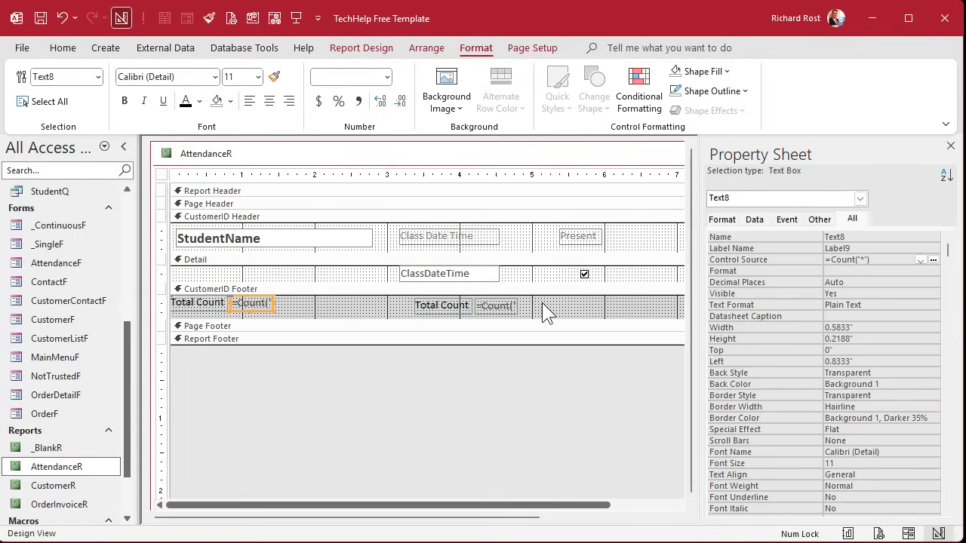
Step: Enlarge the CustomerID Footer to about 1.04" high and place the duplicated Total Count label and text box directly below the original pair
{"action": "left_click", "coordinate": [326, 303]}
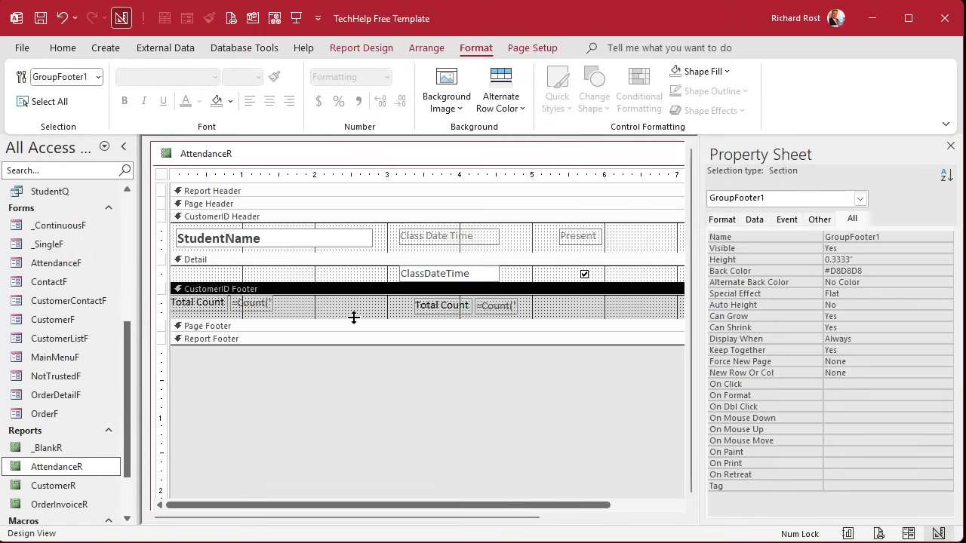
{"action": "left_click", "coordinate": [497, 306]}
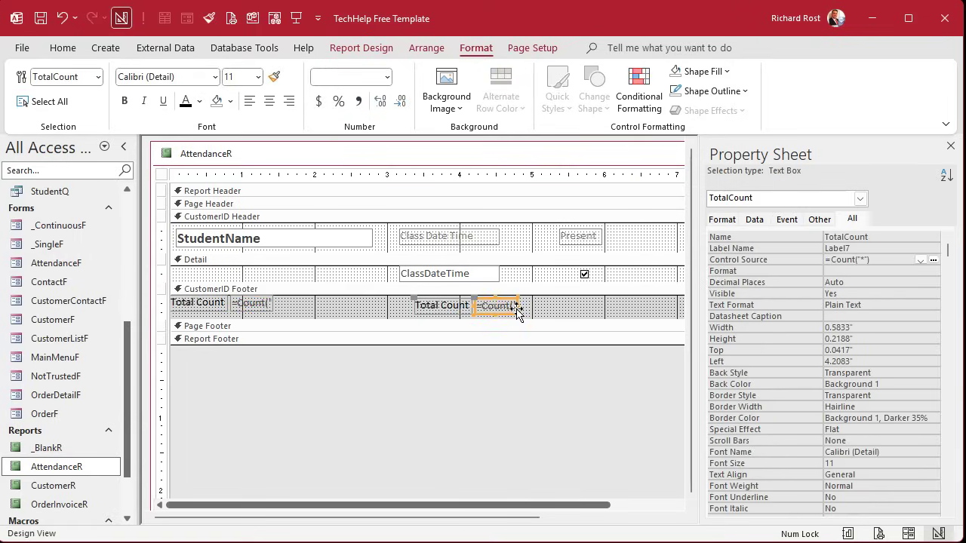
{"action": "left_click", "coordinate": [555, 306]}
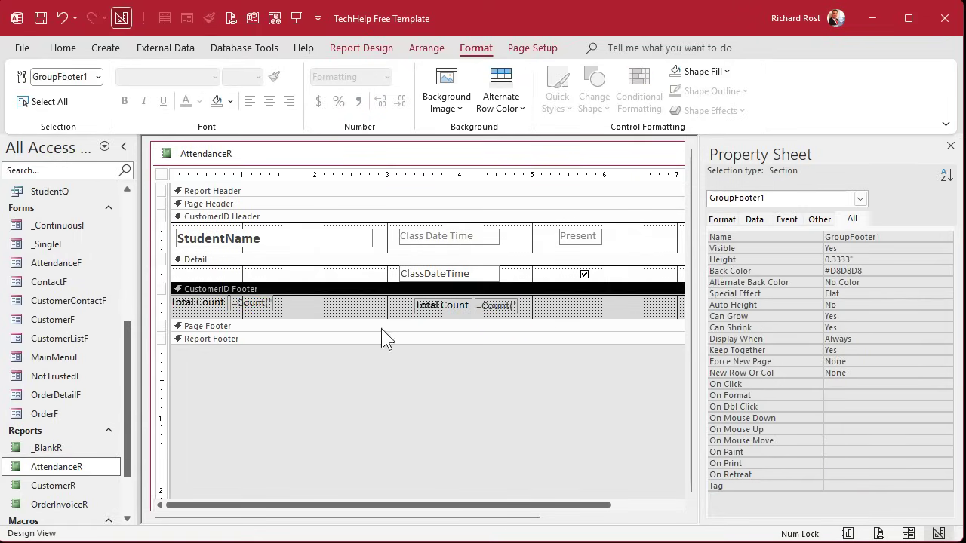
{"action": "left_click_drag", "start_coordinate": [377, 319], "coordinate": [377, 370]}
{"action": "left_click_drag", "start_coordinate": [268, 317], "coordinate": [494, 340]}
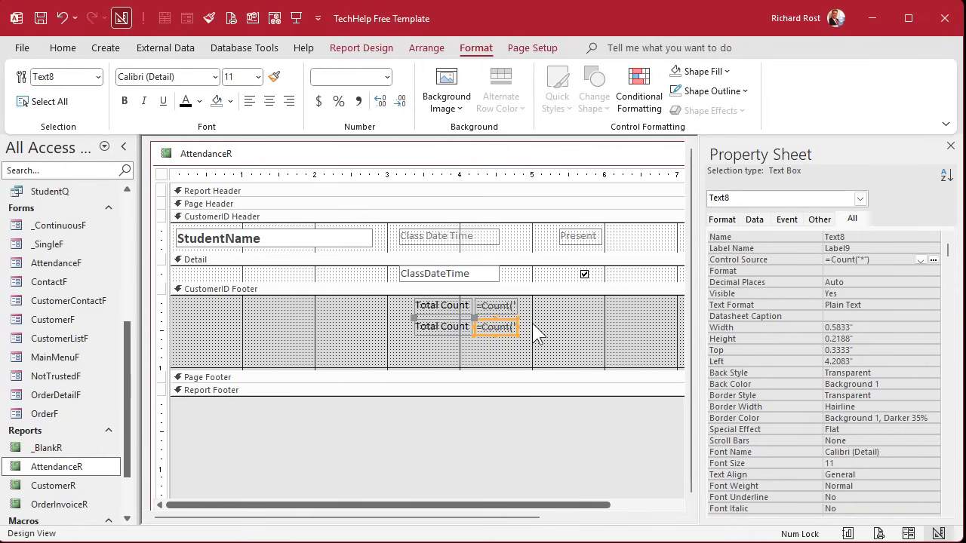
Step: Change the caption of the lower Total Count label in the CustomerID Footer to Present
{"action": "left_click", "coordinate": [437, 327]}
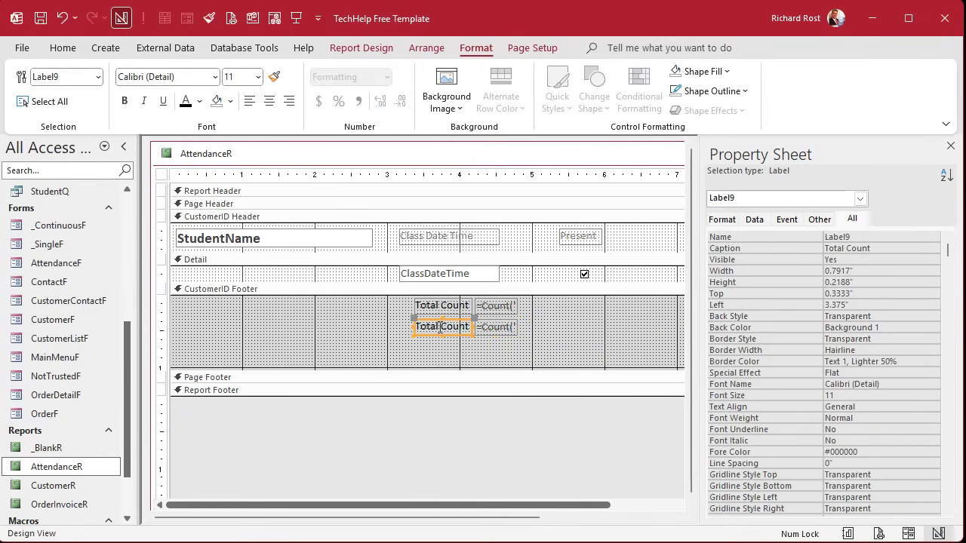
{"action": "double_click", "coordinate": [440, 328]}
{"action": "type", "text": "Present"}
{"action": "key", "text": "shift+End"}
{"action": "key", "text": "Delete"}
{"action": "key", "text": "Return"}
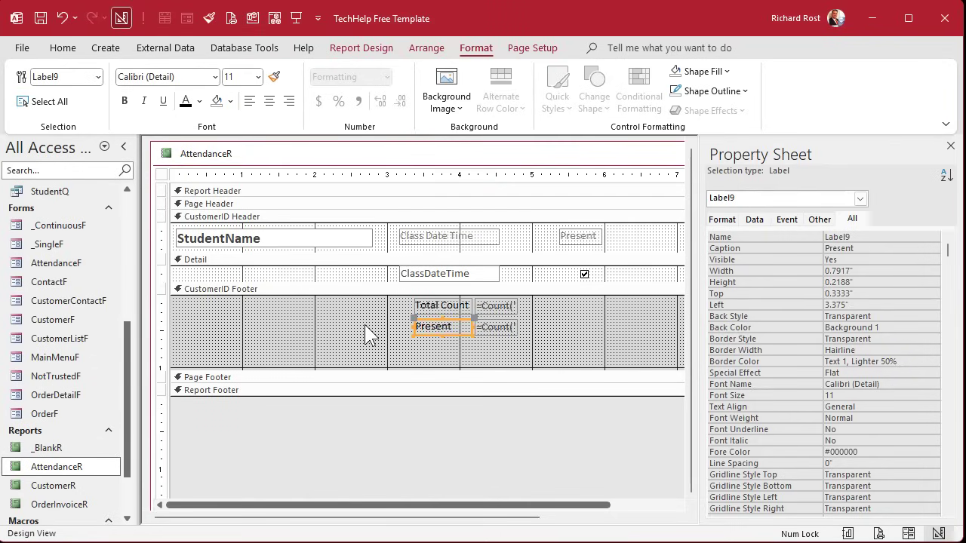
Step: Narrow the Present label from its left edge and right-align the text of the Total Count and Present labels
{"action": "left_click_drag", "start_coordinate": [412, 325], "coordinate": [429, 324]}
{"action": "left_click", "coordinate": [441, 306]}
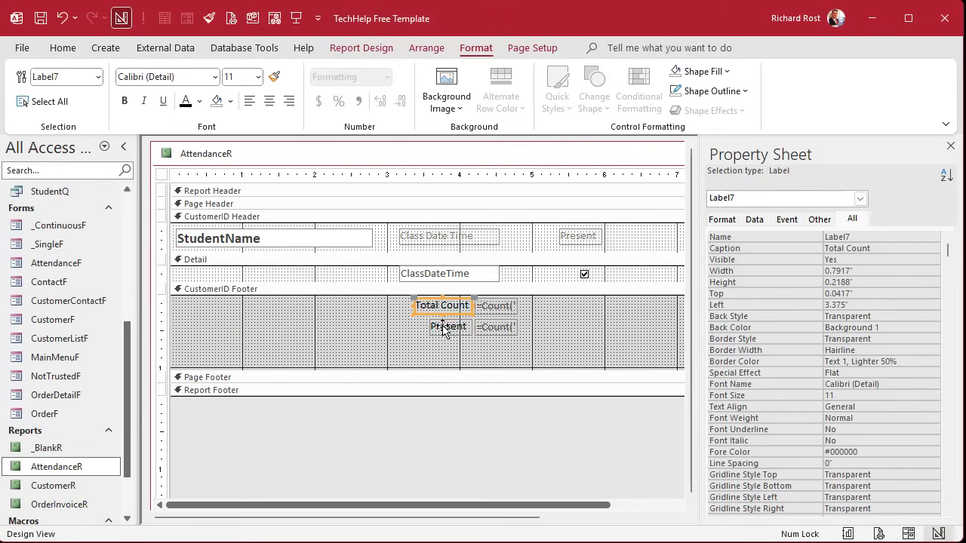
{"action": "left_click", "coordinate": [442, 326], "text": "shift"}
{"action": "left_click", "coordinate": [290, 101]}
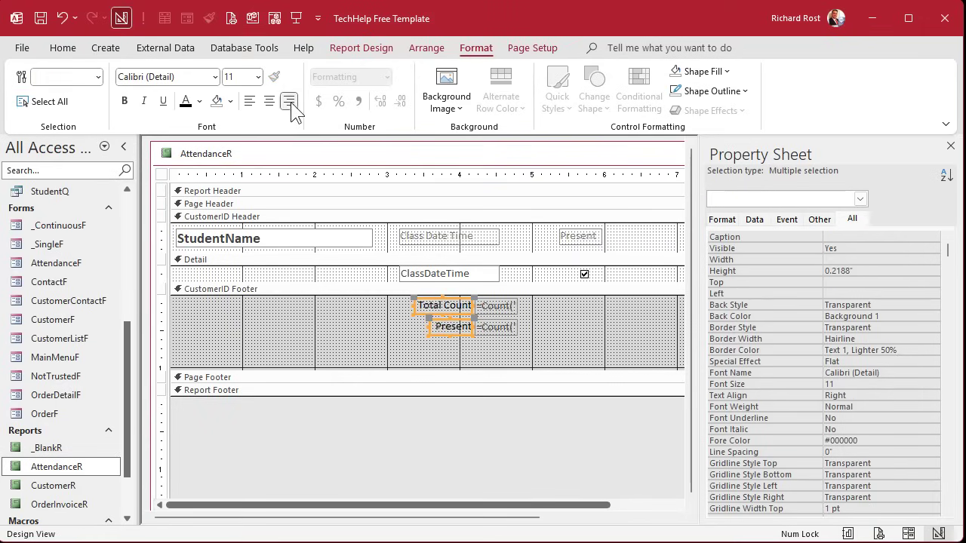
{"action": "left_click", "coordinate": [519, 336]}
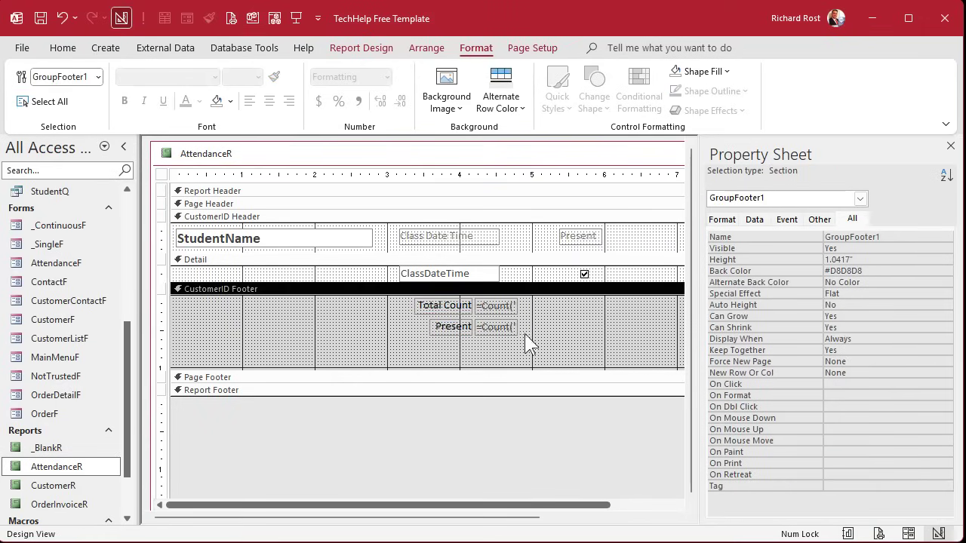
Step: Rename the text box beside the Present label in the CustomerID Footer as PresentCount
{"action": "left_click", "coordinate": [506, 327]}
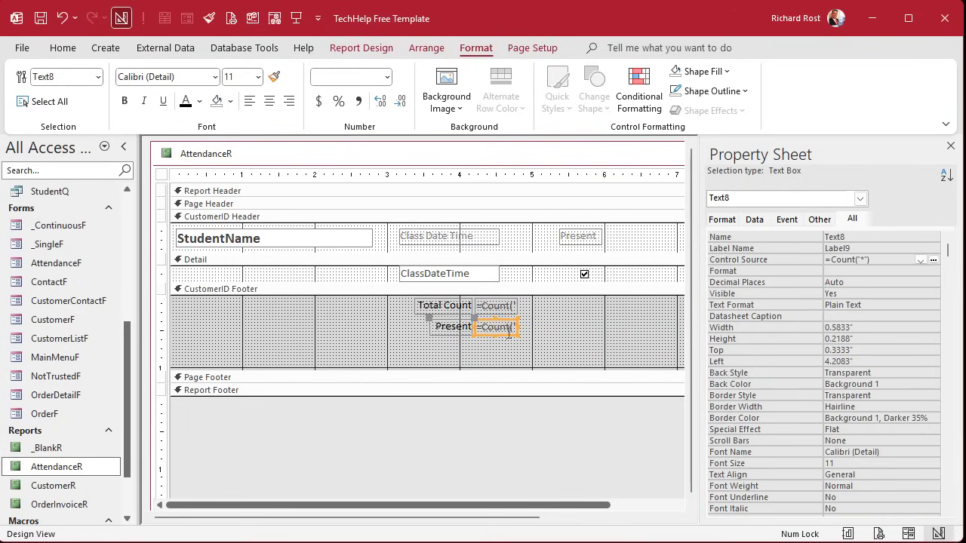
{"action": "left_click", "coordinate": [585, 275]}
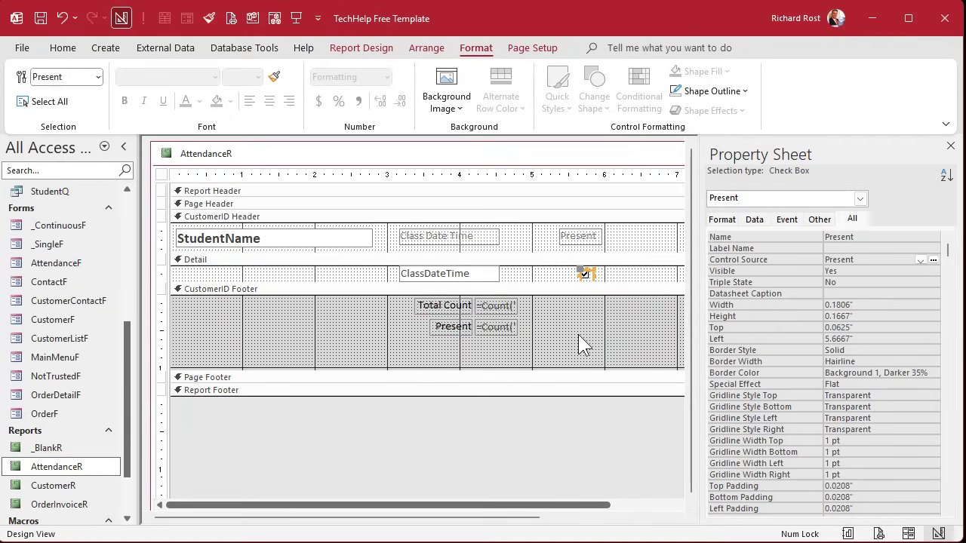
{"action": "left_click", "coordinate": [497, 327]}
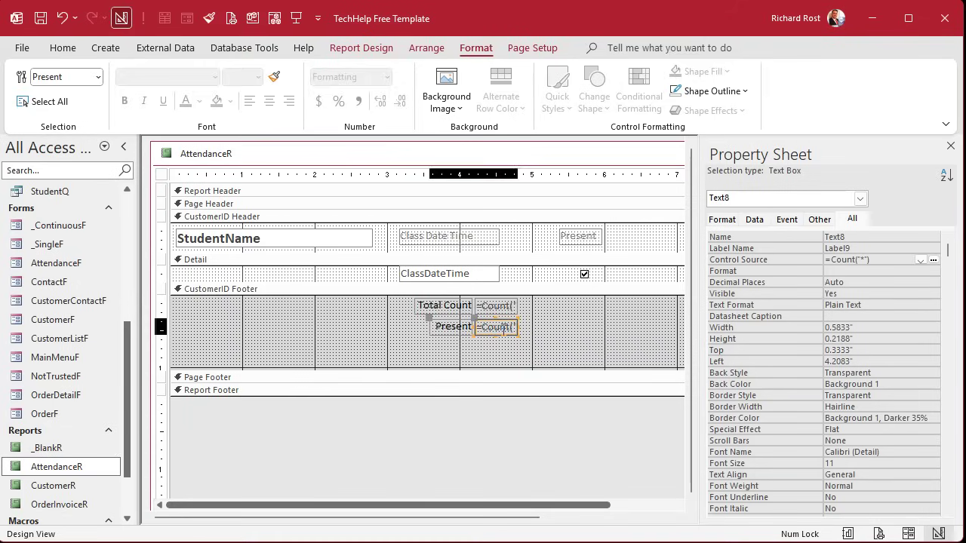
{"action": "left_click", "coordinate": [885, 260]}
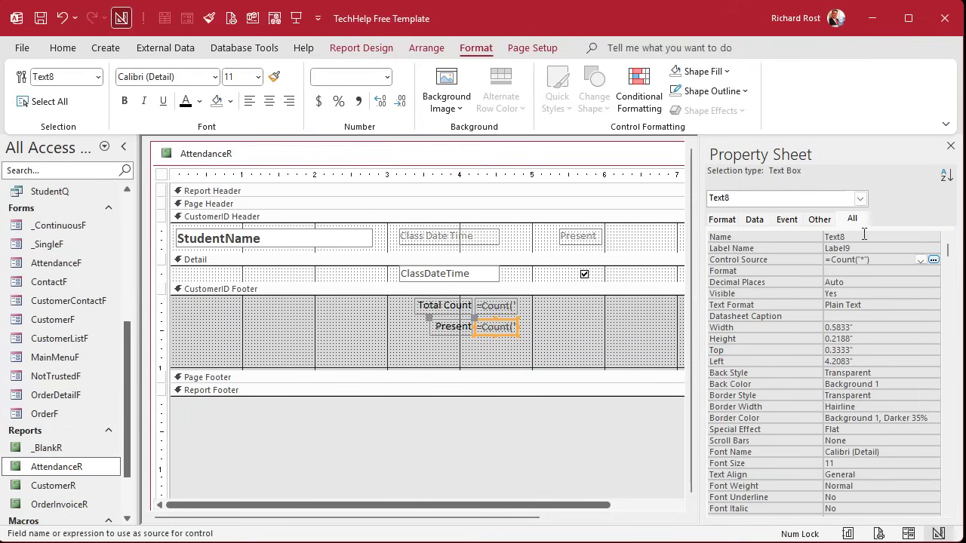
{"action": "left_click_drag", "start_coordinate": [866, 237], "coordinate": [783, 230]}
{"action": "type", "text": "PresentCount"}
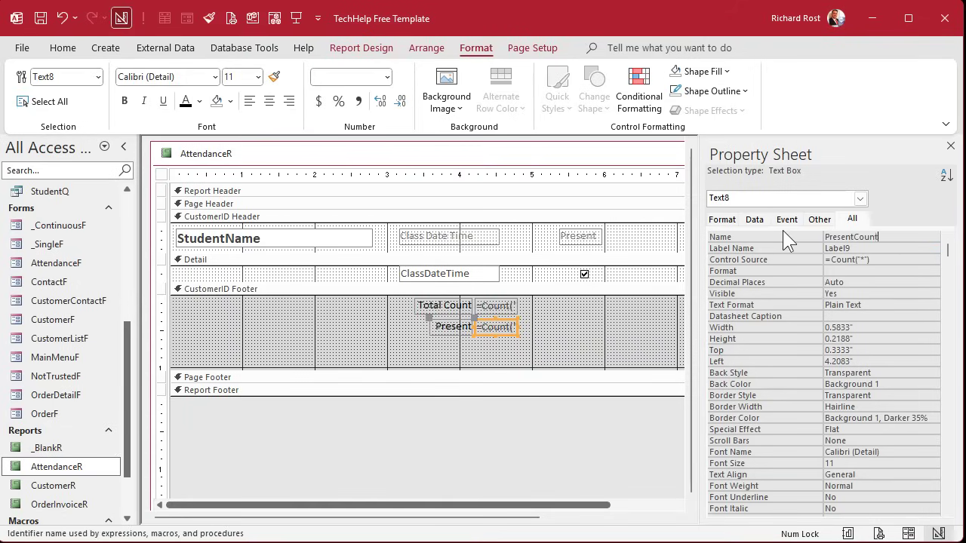
{"action": "key", "text": "Tab"}
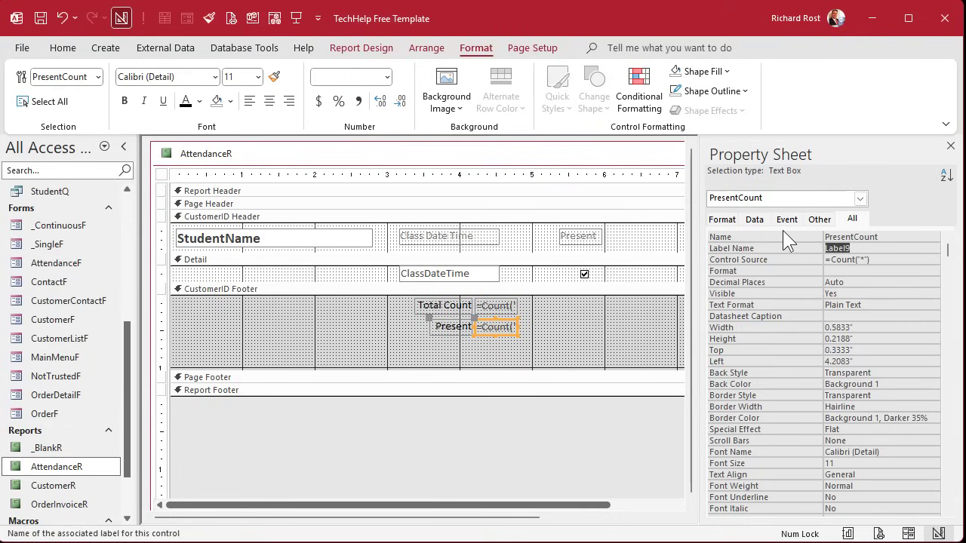
Step: Set the PresentCount text box's control source to =Sum(Present)*-1 and shrink the CustomerID Footer to about 0.67" high
{"action": "left_click", "coordinate": [883, 259]}
{"action": "key", "text": "shift+F2"}
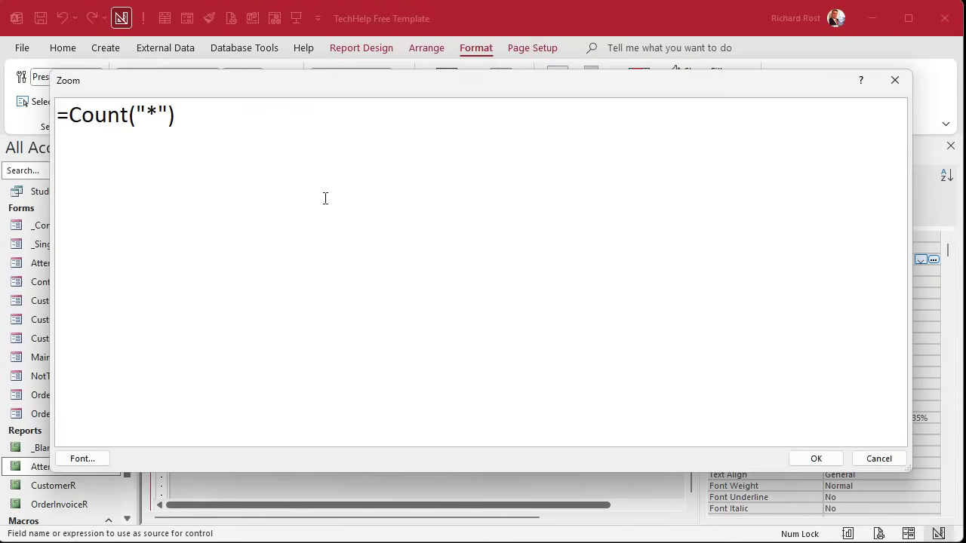
{"action": "left_click_drag", "start_coordinate": [69, 115], "coordinate": [296, 111]}
{"action": "type", "text": "S"}
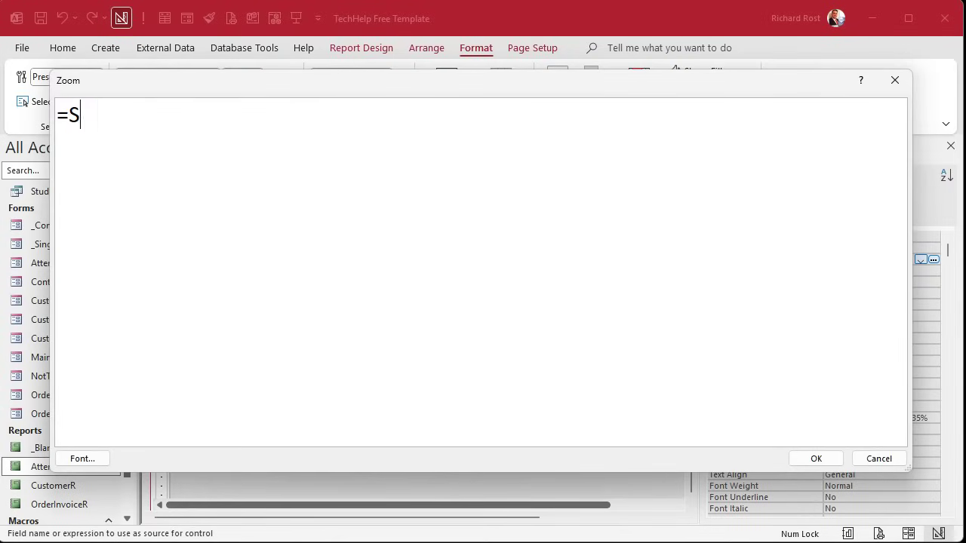
{"action": "type", "text": "um(P"}
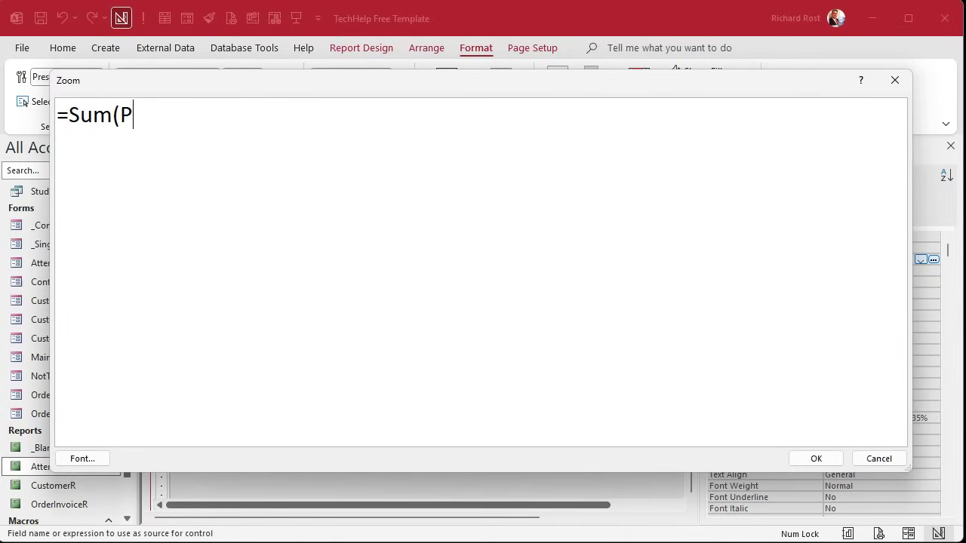
{"action": "type", "text": "resent)*-1"}
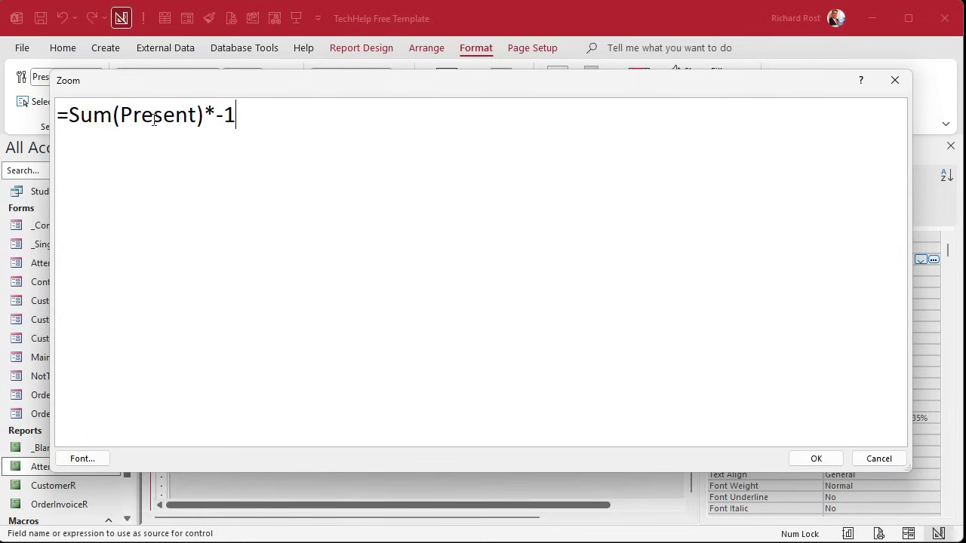
{"action": "left_click", "coordinate": [819, 459]}
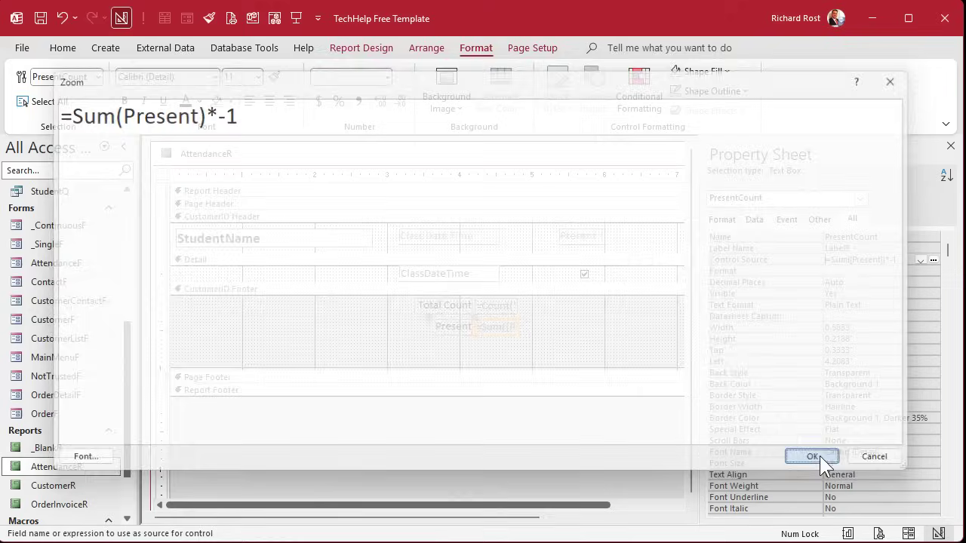
{"action": "left_click", "coordinate": [572, 344]}
{"action": "left_click_drag", "start_coordinate": [551, 369], "coordinate": [551, 342]}
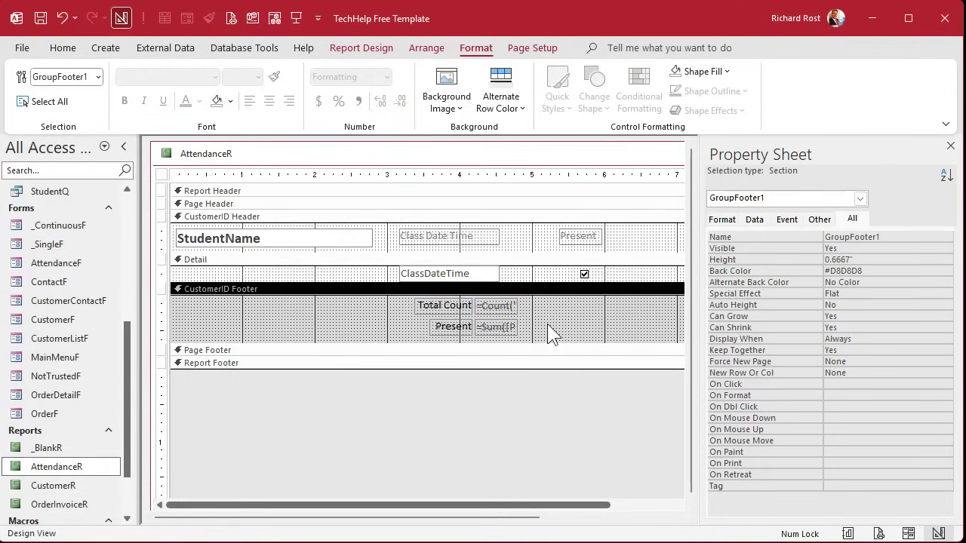
Step: Preview the report and compare the Present figure with the checked boxes for each student
{"action": "right_click", "coordinate": [470, 153]}
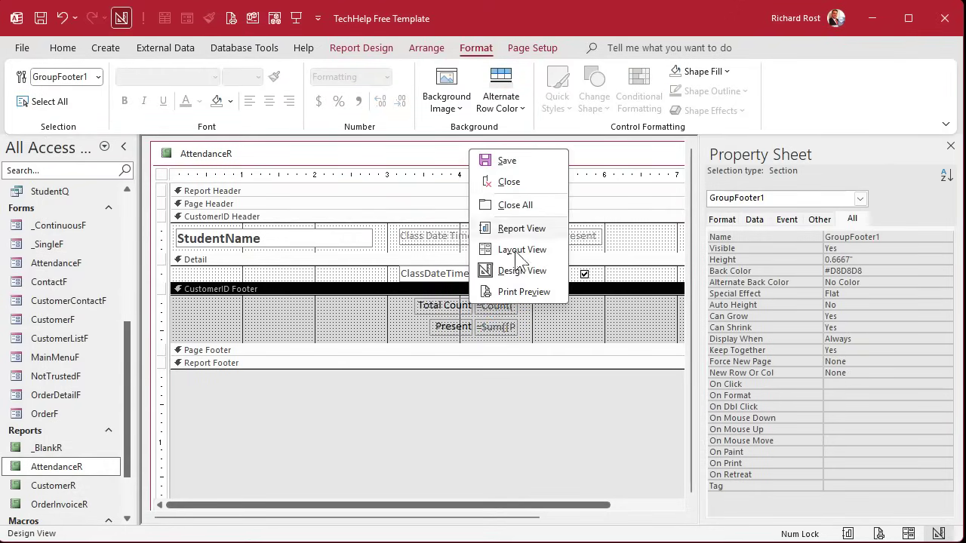
{"action": "left_click", "coordinate": [519, 292]}
{"action": "left_click", "coordinate": [551, 213]}
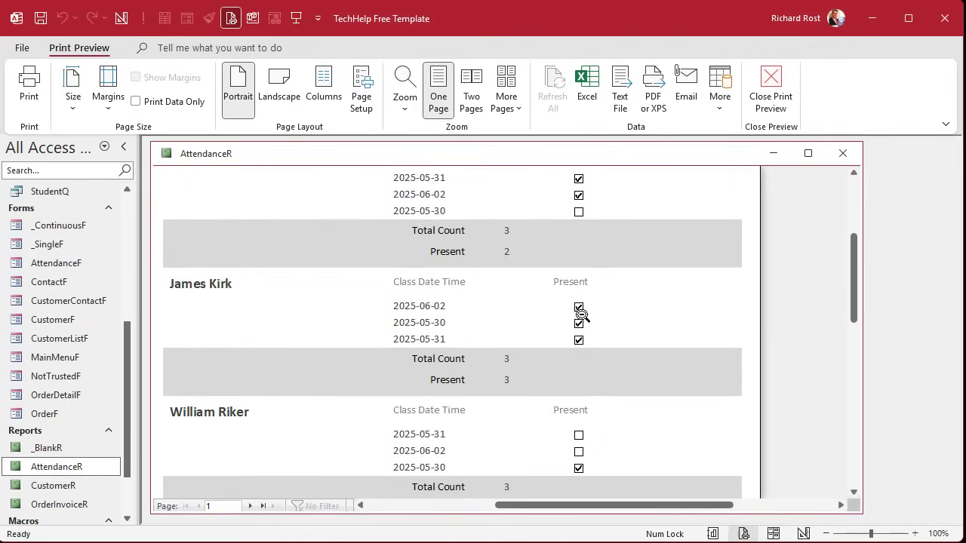
{"action": "left_click", "coordinate": [575, 447]}
{"action": "left_click", "coordinate": [544, 305]}
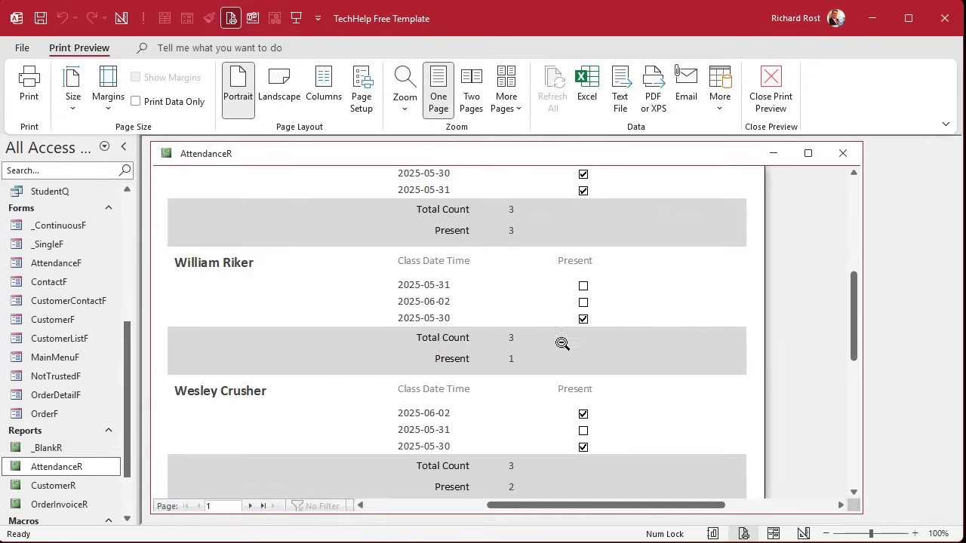
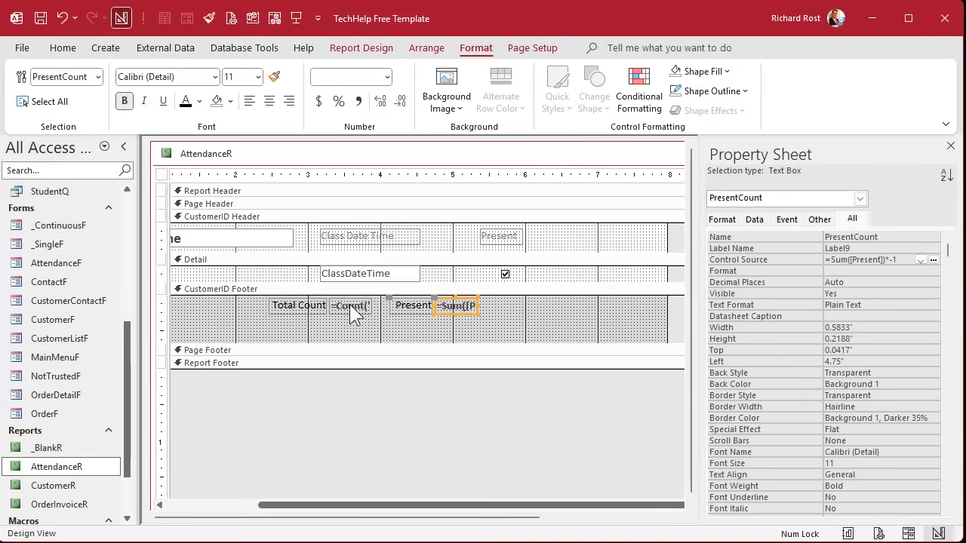
{"action": "left_click", "coordinate": [350, 305]}
{"action": "left_click_drag", "start_coordinate": [385, 323], "coordinate": [487, 303]}
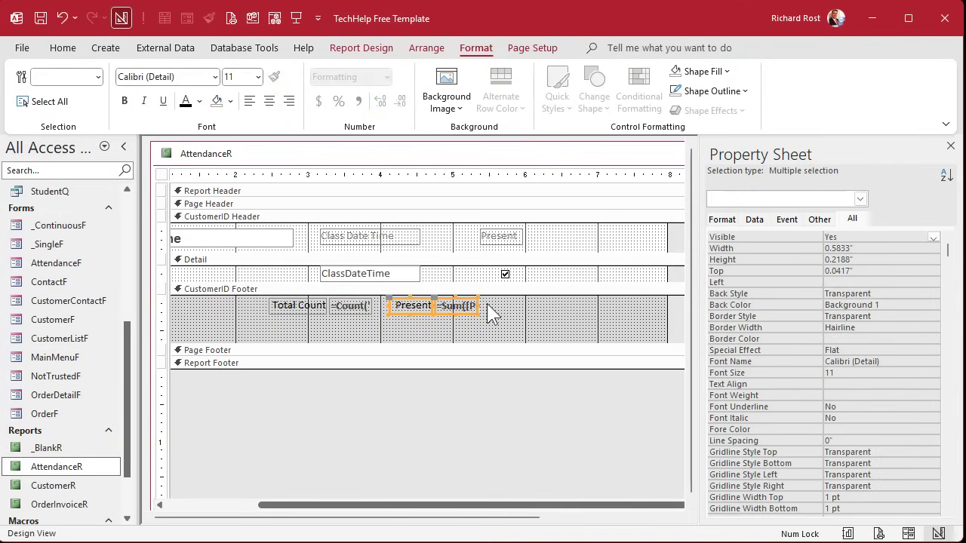
{"action": "left_click", "coordinate": [507, 304]}
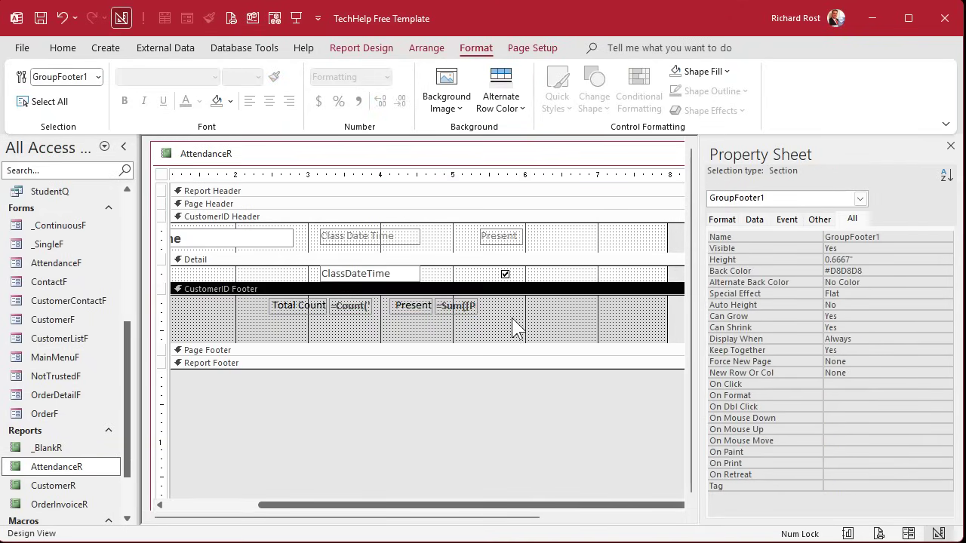
Step: Duplicate the Present label and text box, place the copy right of the original in the same row, and shrink the CustomerID Footer to fit
{"action": "left_click", "coordinate": [232, 504]}
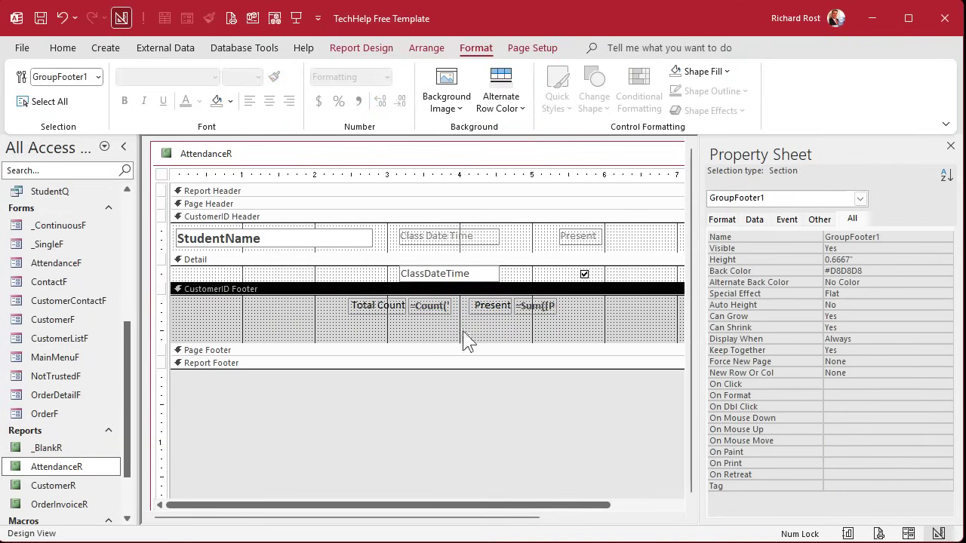
{"action": "left_click", "coordinate": [552, 305]}
{"action": "key", "text": "ctrl+v"}
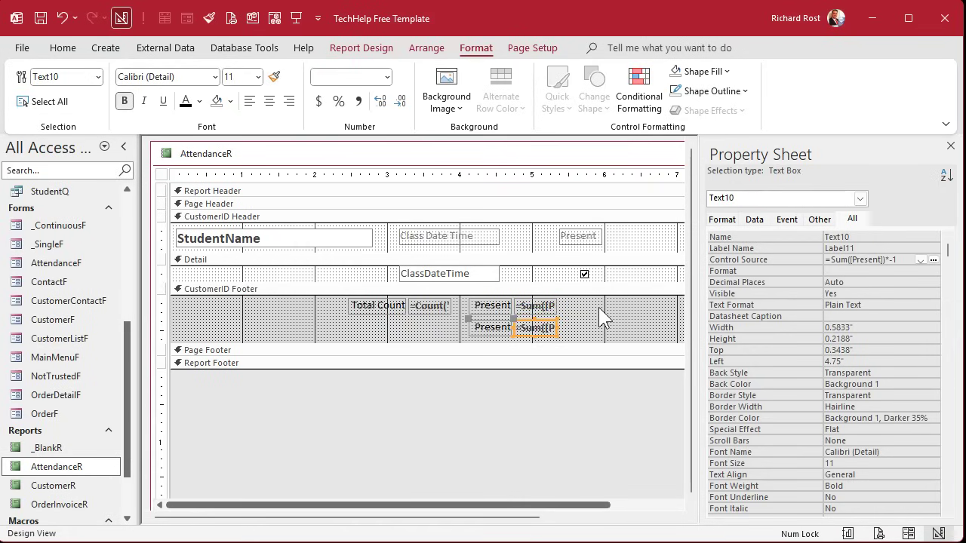
{"action": "left_click", "coordinate": [534, 339]}
{"action": "left_click_drag", "start_coordinate": [521, 328], "coordinate": [648, 304]}
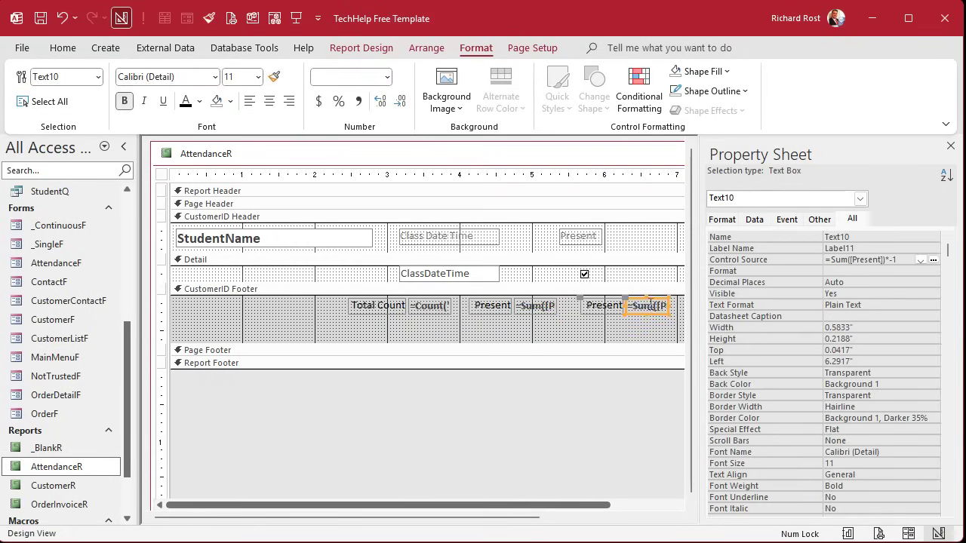
{"action": "left_click_drag", "start_coordinate": [612, 343], "coordinate": [567, 316]}
Step: Change the caption of the duplicated Present label at the right end of the footer row to Absent
{"action": "left_click", "coordinate": [602, 307]}
{"action": "double_click", "coordinate": [603, 306]}
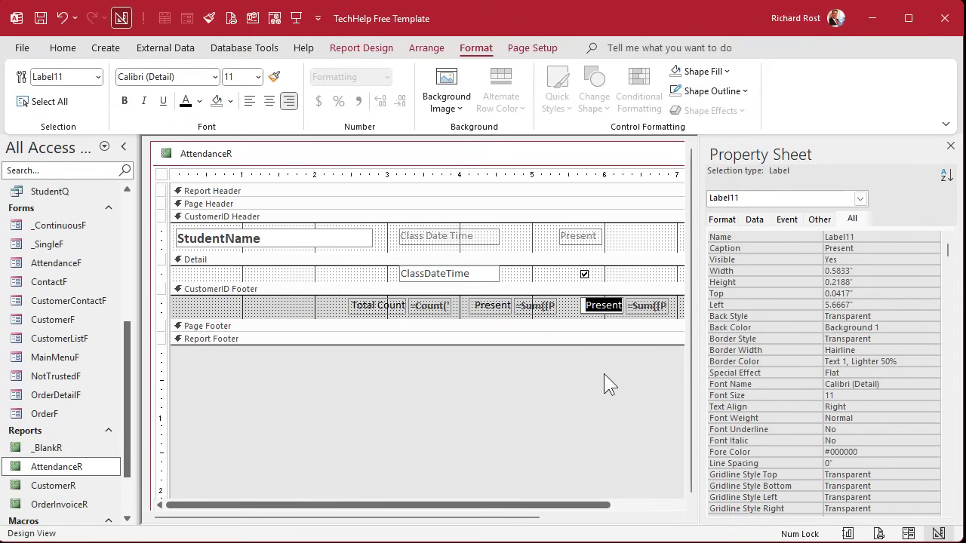
{"action": "type", "text": "Absent"}
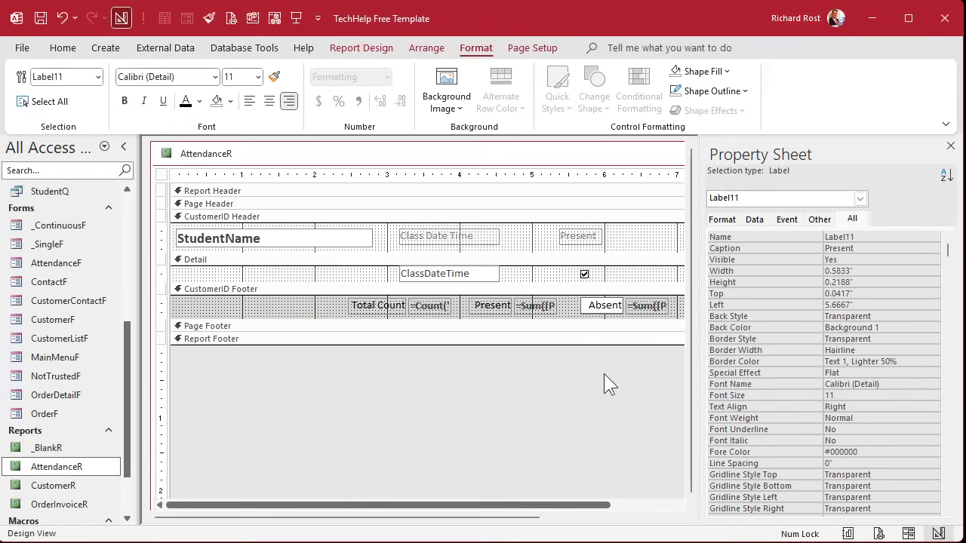
{"action": "key", "text": "Return"}
Step: Rename the text box beside the Absent label as AbsentCount
{"action": "left_click", "coordinate": [649, 306]}
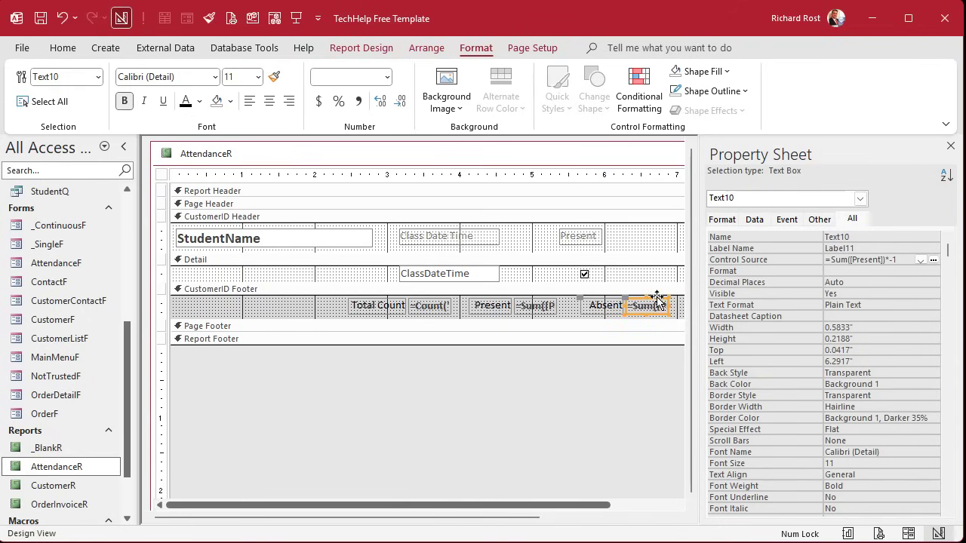
{"action": "left_click", "coordinate": [812, 237]}
{"action": "type", "text": "A"}
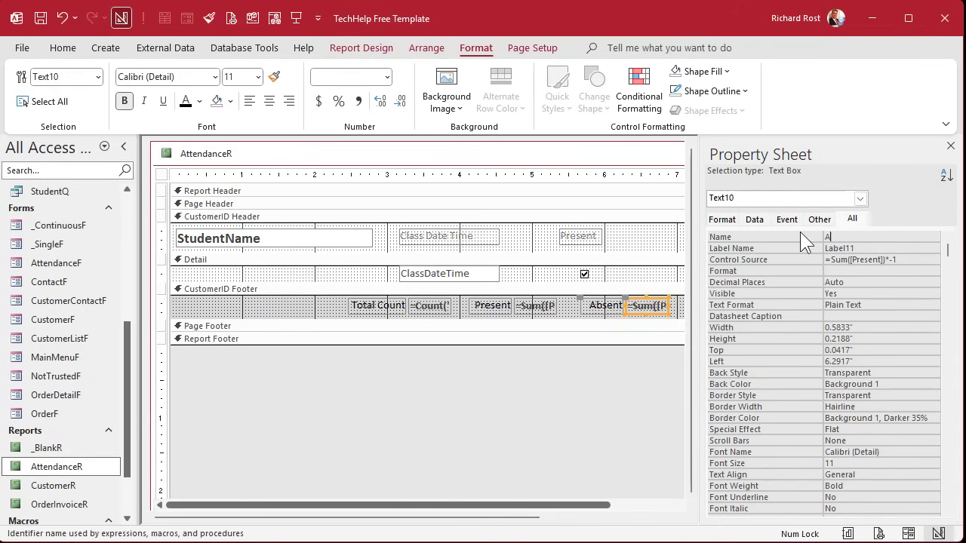
{"action": "type", "text": "bsentCount"}
{"action": "key", "text": "Return"}
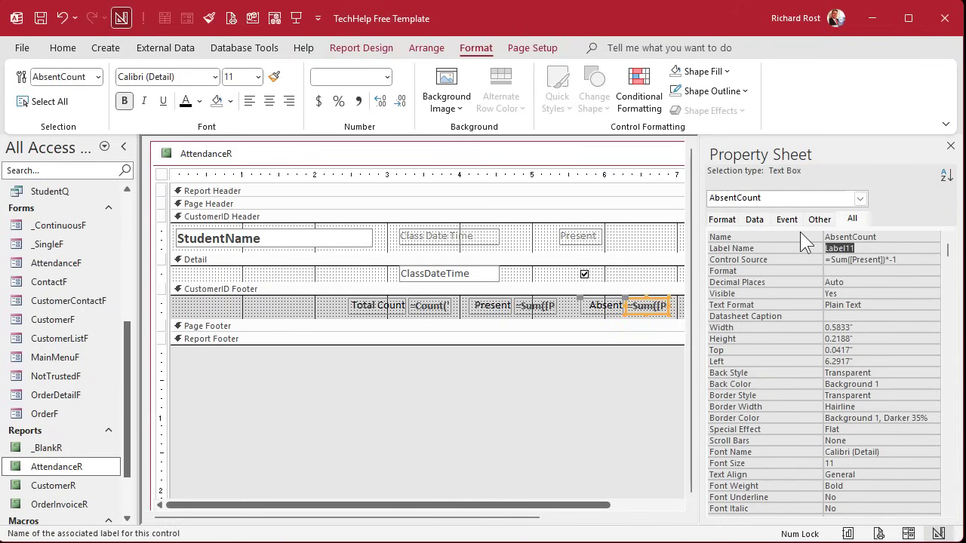
Step: Set the control source of the AbsentCount text box to =TotalCount-PresentCount
{"action": "key", "text": "Return"}
{"action": "key", "text": "shift+F2"}
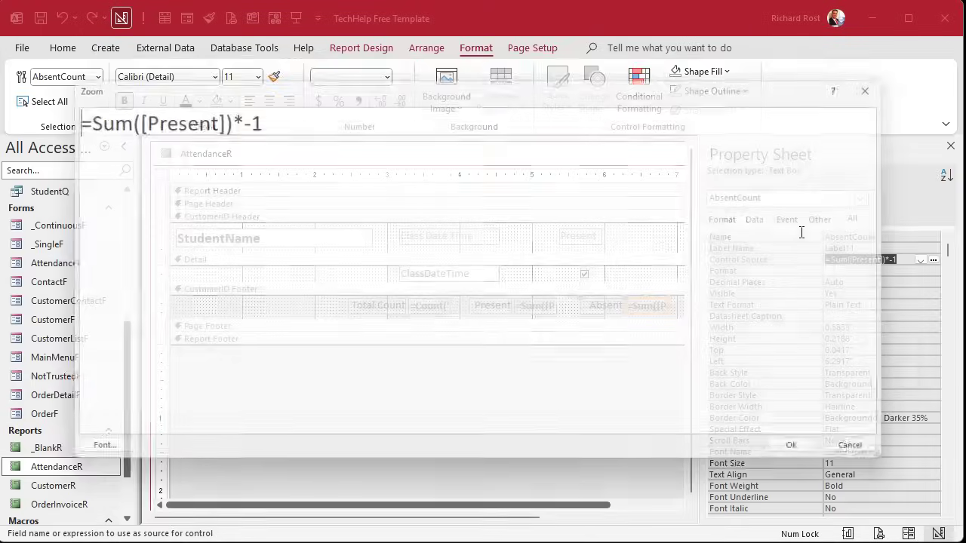
{"action": "left_click_drag", "start_coordinate": [70, 116], "coordinate": [348, 113]}
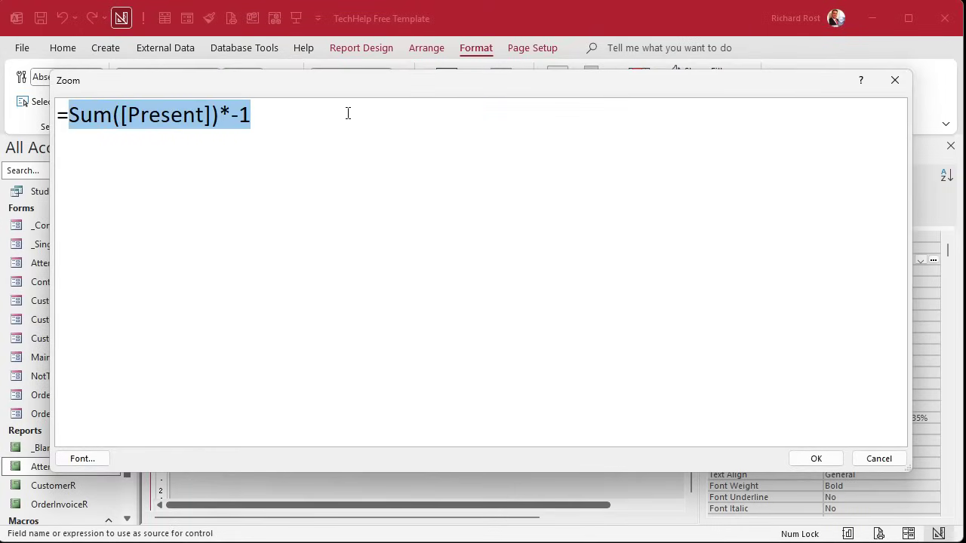
{"action": "type", "text": "TotalCoun"}
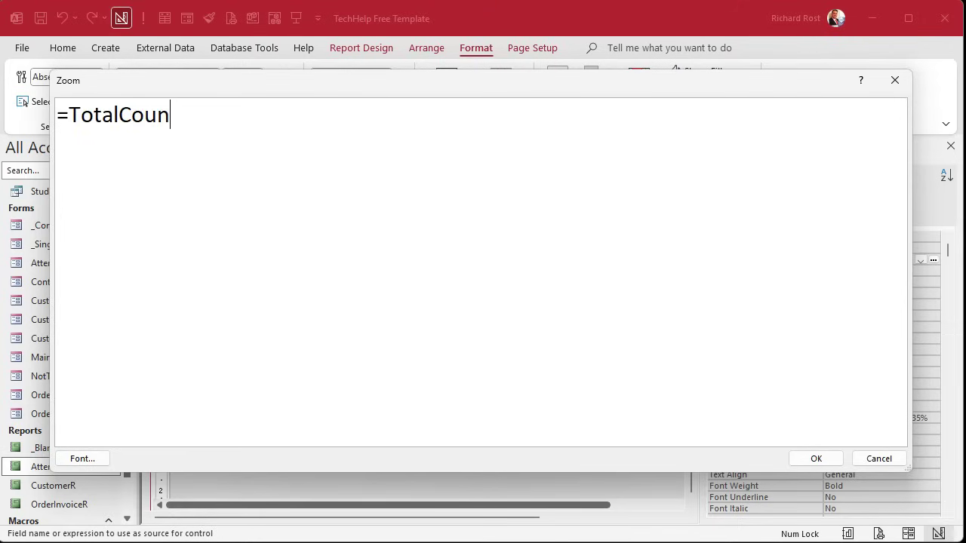
{"action": "type", "text": "t-PresentCount"}
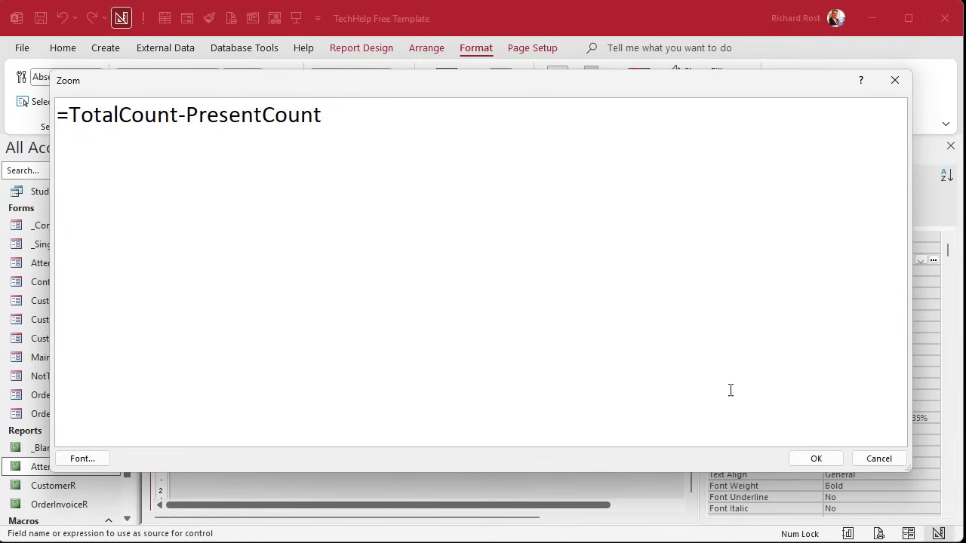
{"action": "left_click", "coordinate": [816, 458]}
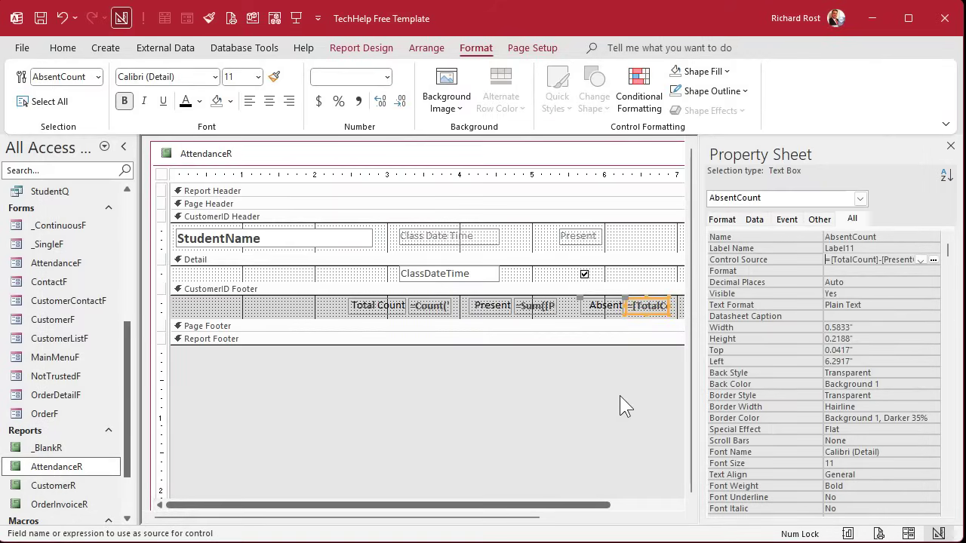
Step: Review the names and control sources of the Total Count, Present and Absent text boxes in the CustomerID Footer
{"action": "left_click", "coordinate": [540, 308]}
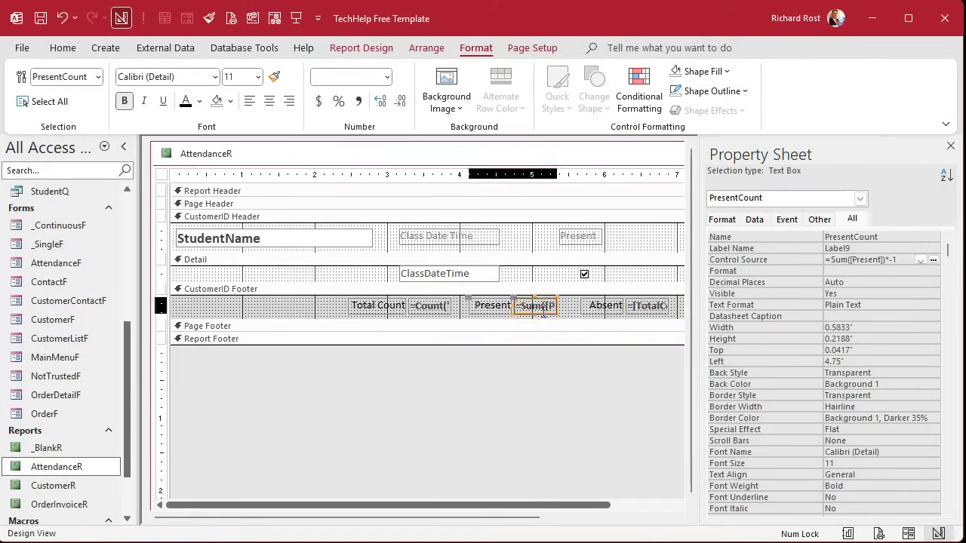
{"action": "left_click", "coordinate": [432, 308]}
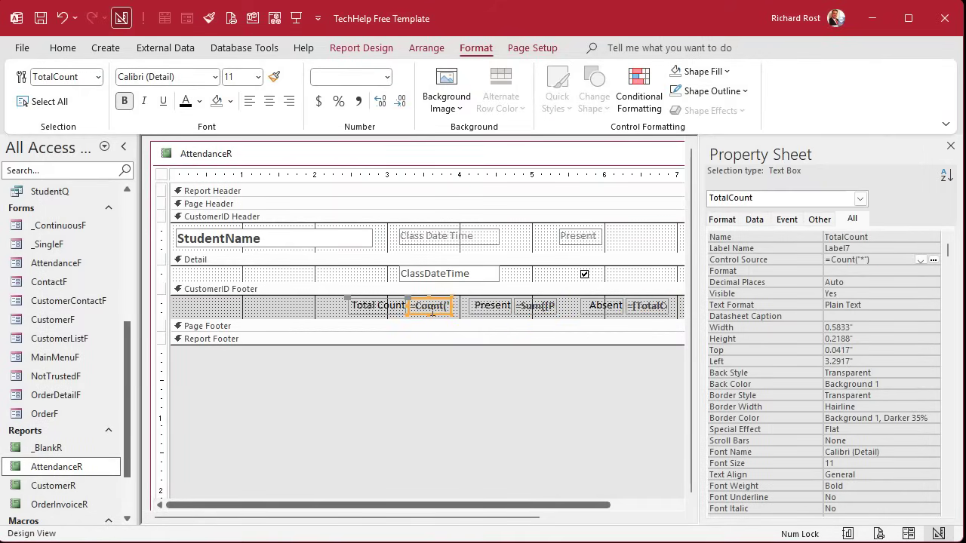
{"action": "left_click", "coordinate": [540, 308]}
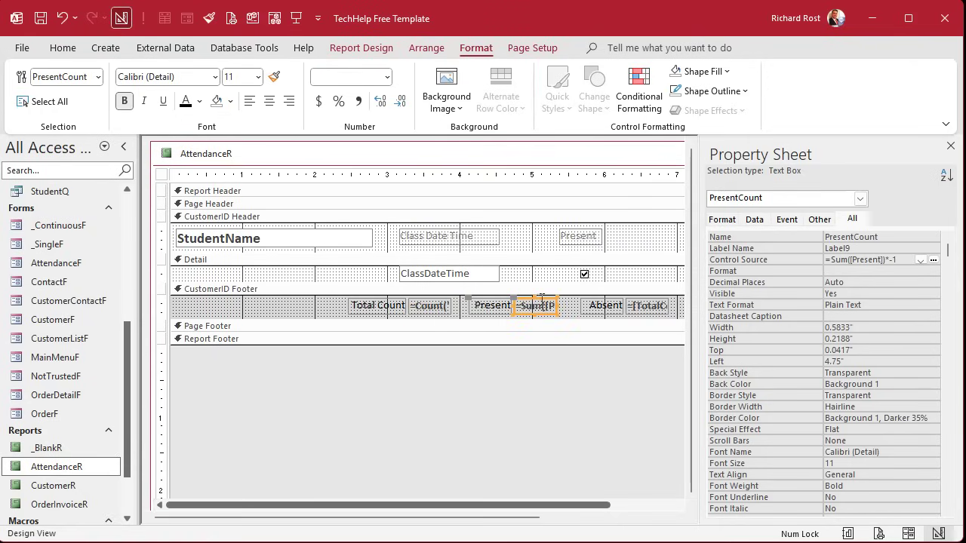
{"action": "left_click", "coordinate": [651, 306]}
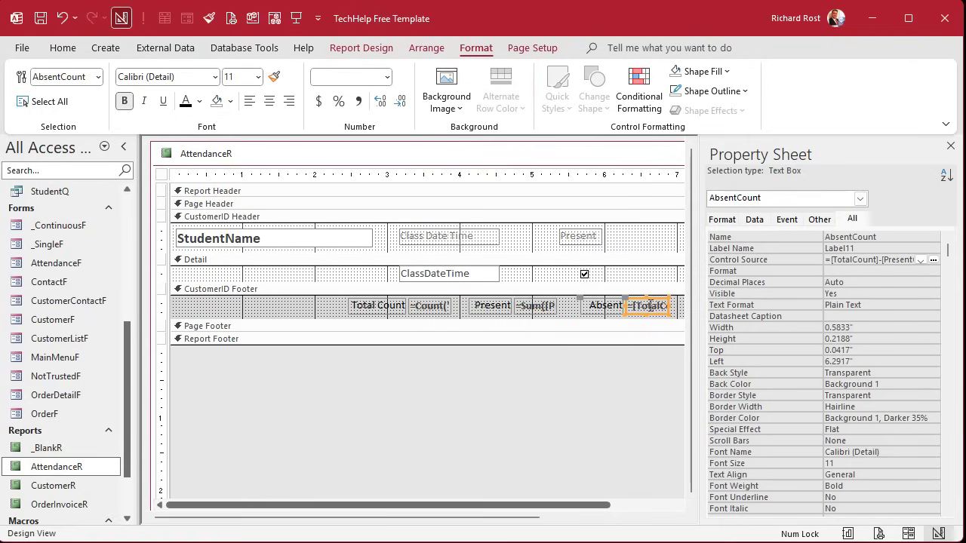
{"action": "left_click", "coordinate": [542, 306]}
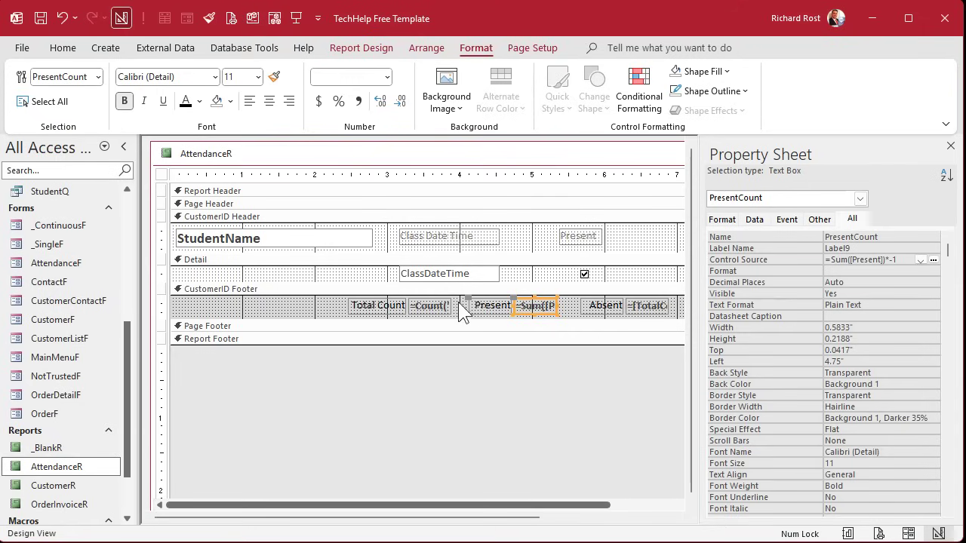
{"action": "left_click", "coordinate": [441, 306]}
{"action": "left_click", "coordinate": [480, 309]}
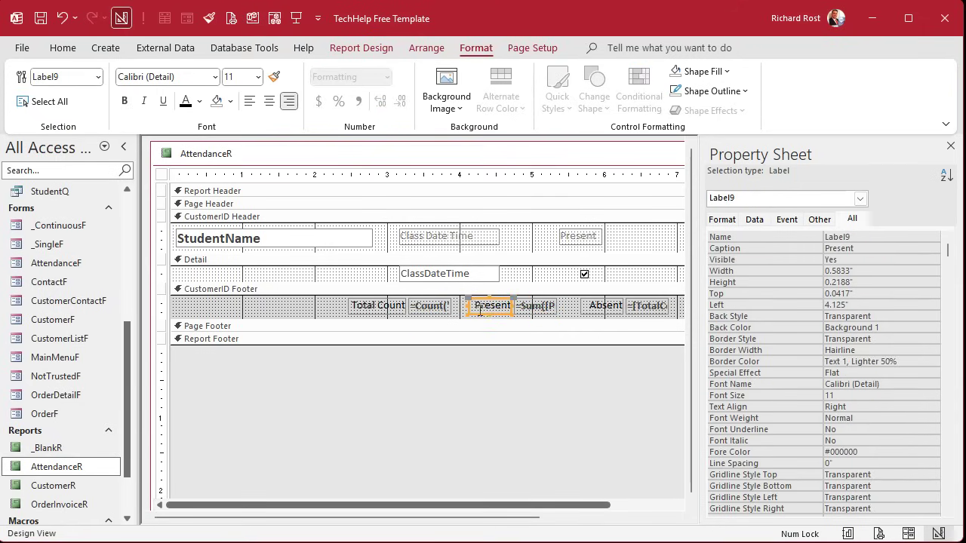
{"action": "left_click", "coordinate": [544, 308]}
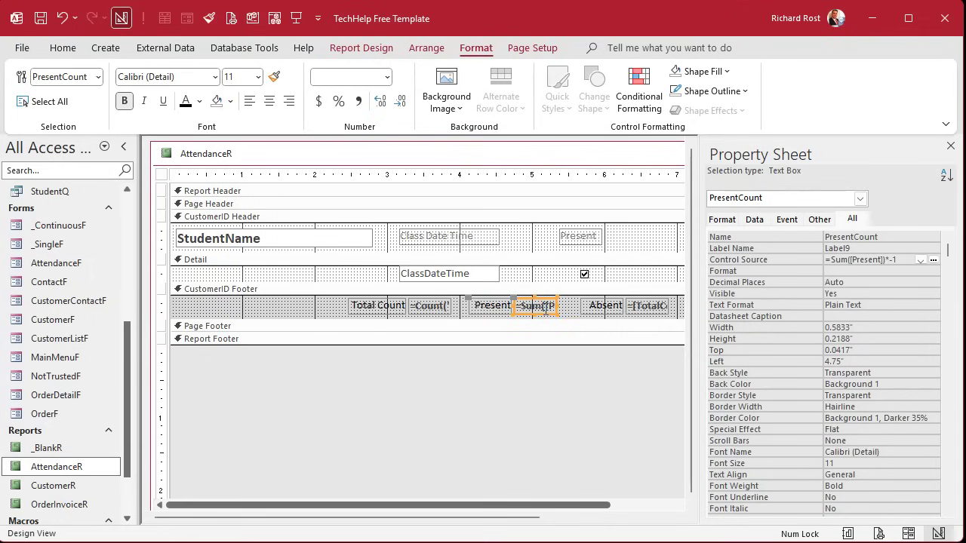
Step: Preview the report to check each student's Absent figure and the spacing of the footer values, and return to the design
{"action": "right_click", "coordinate": [461, 164]}
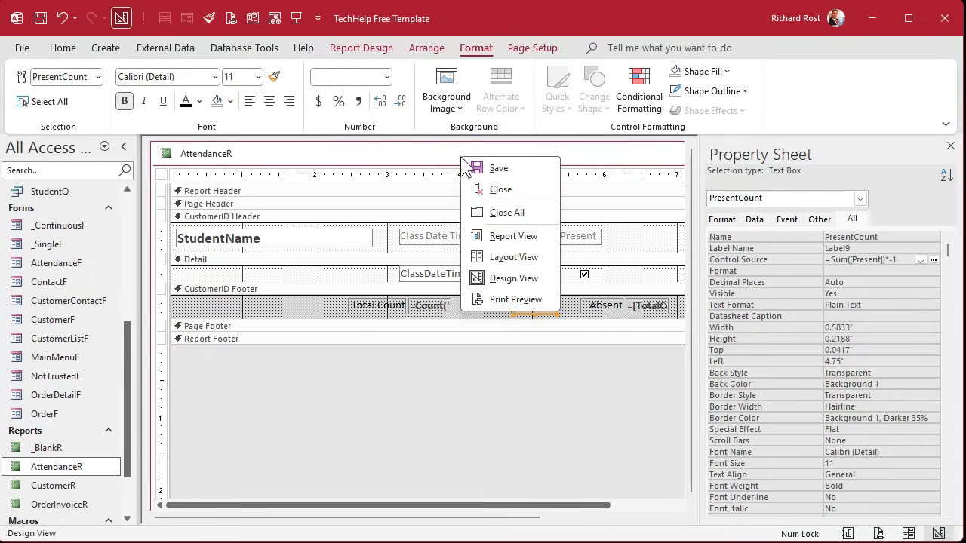
{"action": "left_click", "coordinate": [519, 299]}
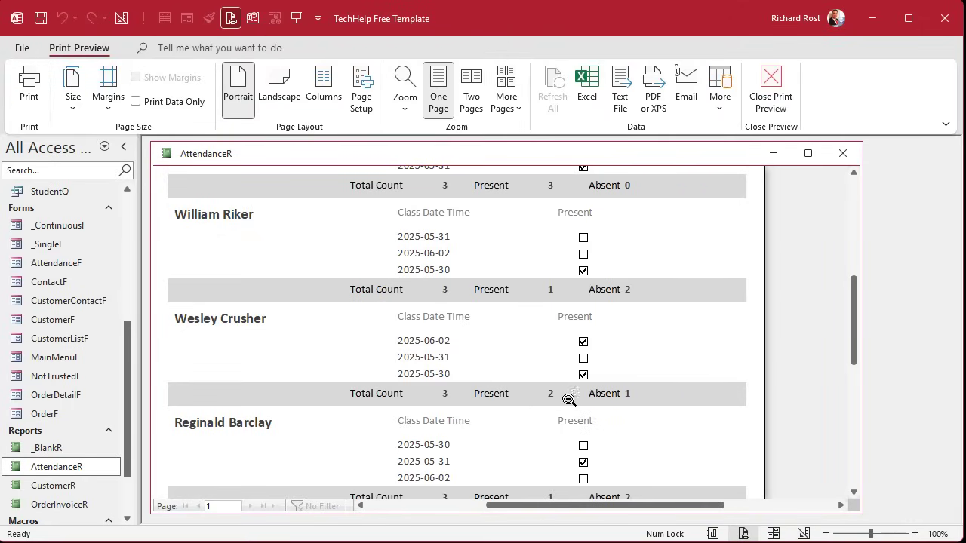
{"action": "right_click", "coordinate": [470, 156]}
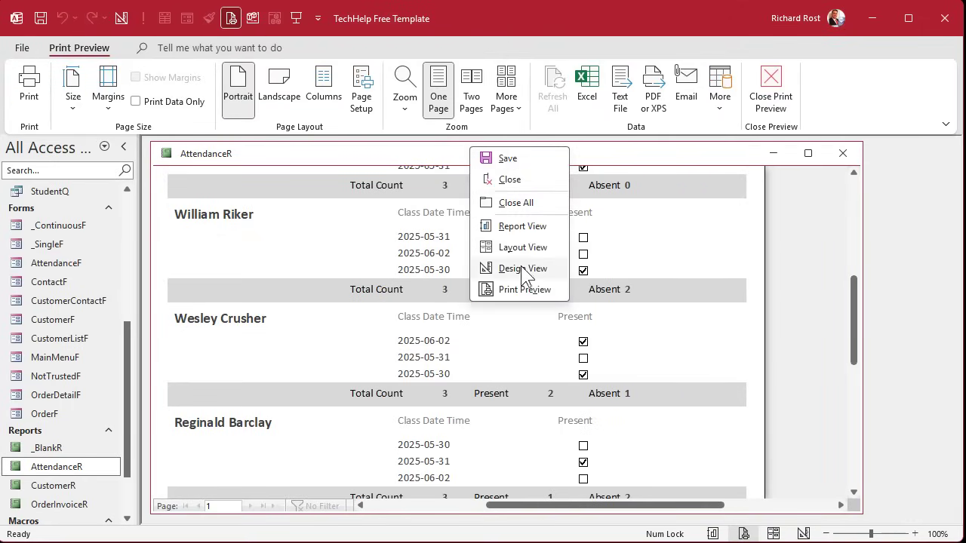
{"action": "left_click", "coordinate": [525, 272]}
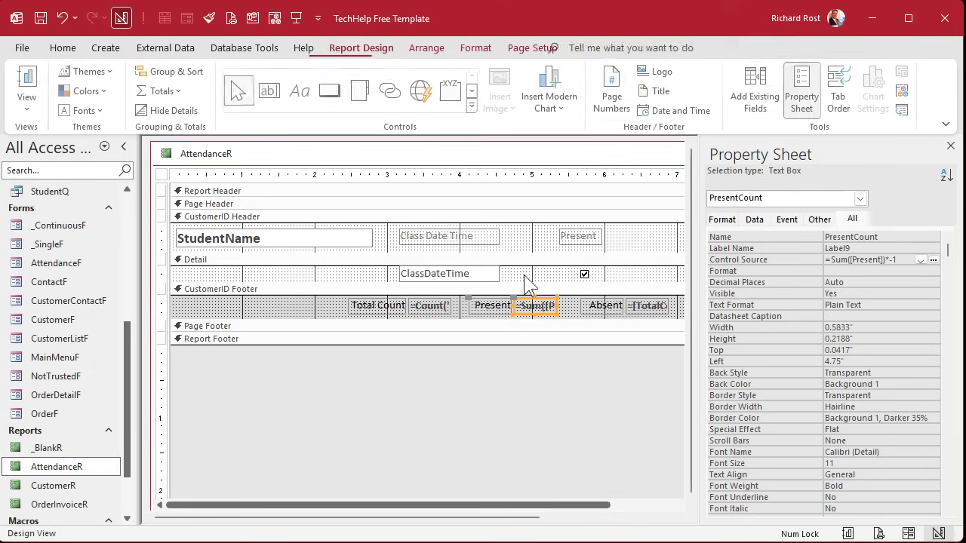
Step: Left-align the TotalCount, PresentCount and AbsentCount text boxes in the CustomerID Footer
{"action": "left_click", "coordinate": [435, 309]}
{"action": "left_click", "coordinate": [543, 308], "text": "shift"}
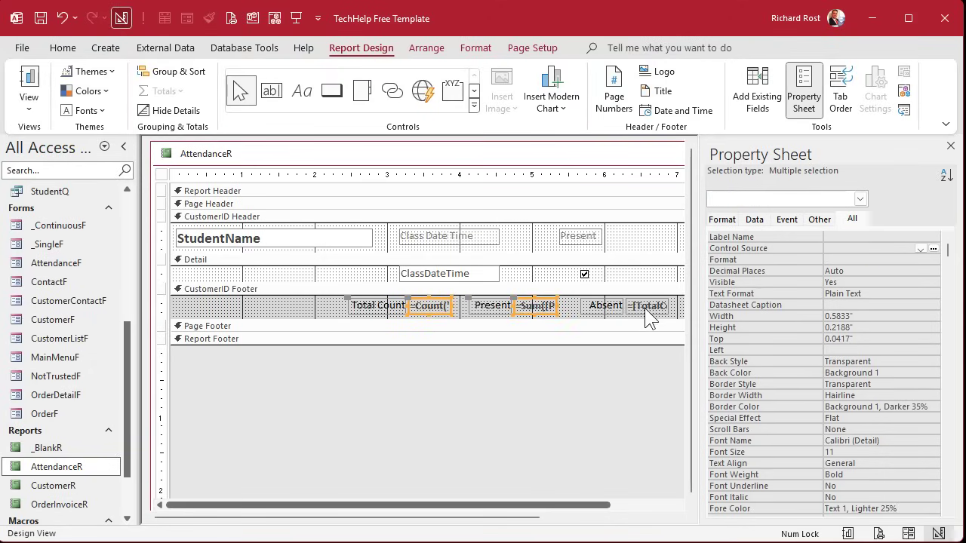
{"action": "left_click", "coordinate": [644, 308], "text": "shift"}
{"action": "left_click", "coordinate": [475, 48]}
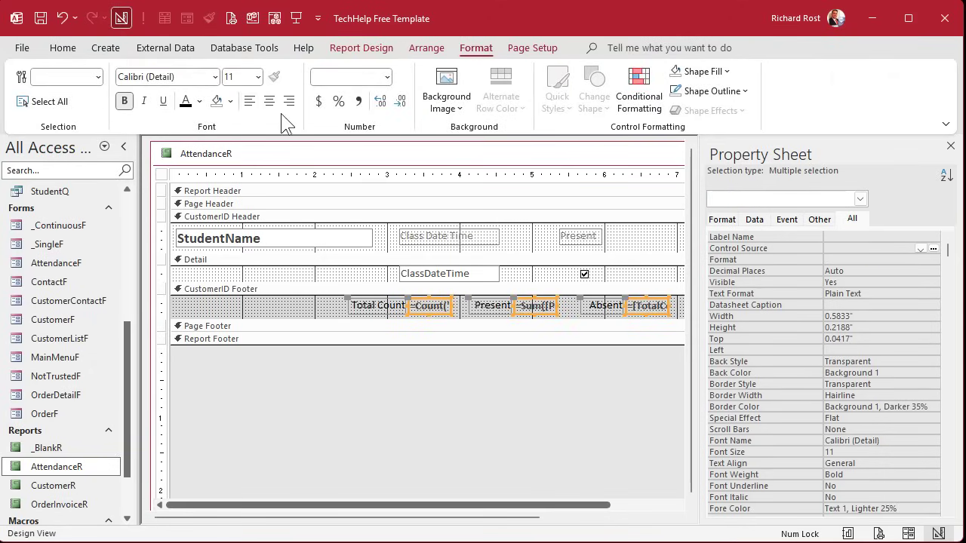
{"action": "left_click", "coordinate": [246, 103]}
Step: Check the text alignment of the Total Count, Present and Absent labels in the CustomerID Footer
{"action": "left_click", "coordinate": [362, 309]}
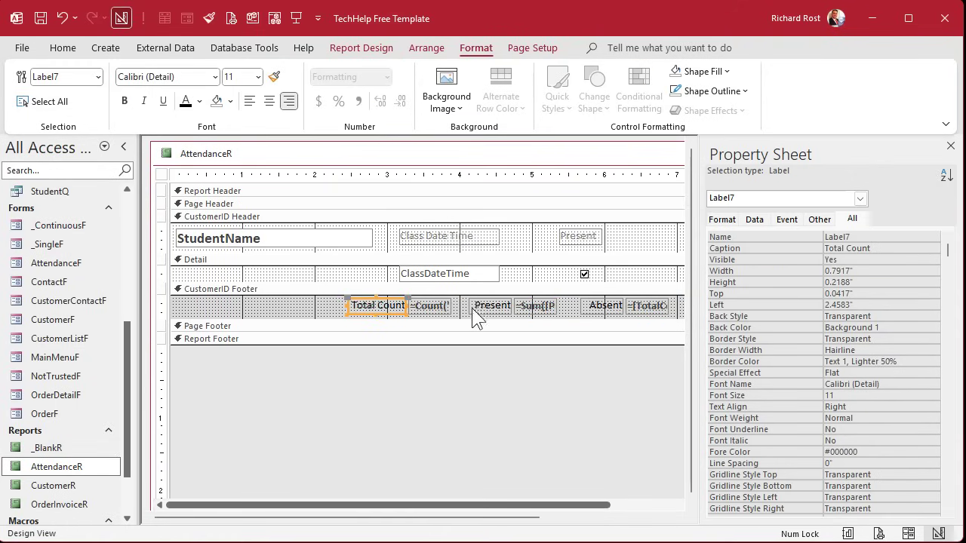
{"action": "left_click", "coordinate": [490, 310], "text": "shift"}
{"action": "left_click", "coordinate": [610, 310], "text": "shift"}
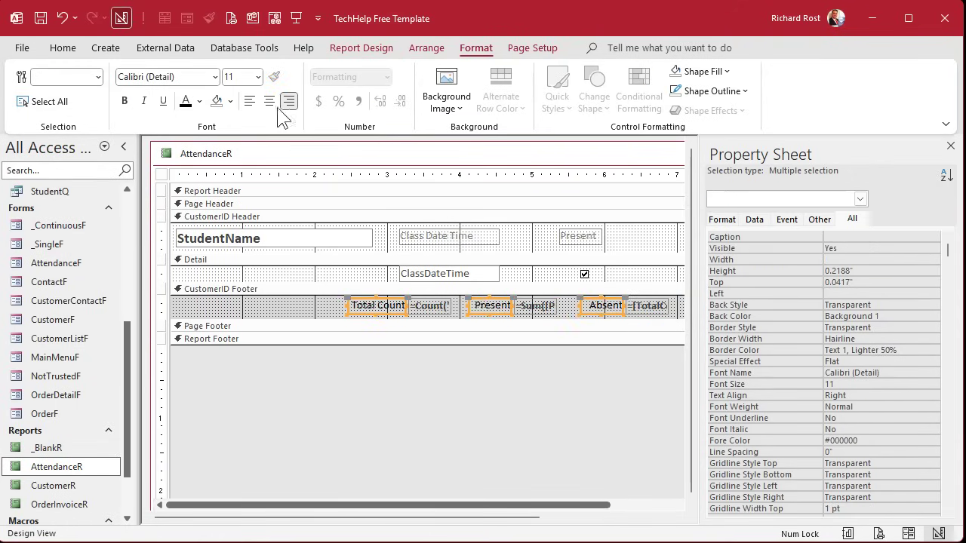
{"action": "left_click", "coordinate": [299, 309]}
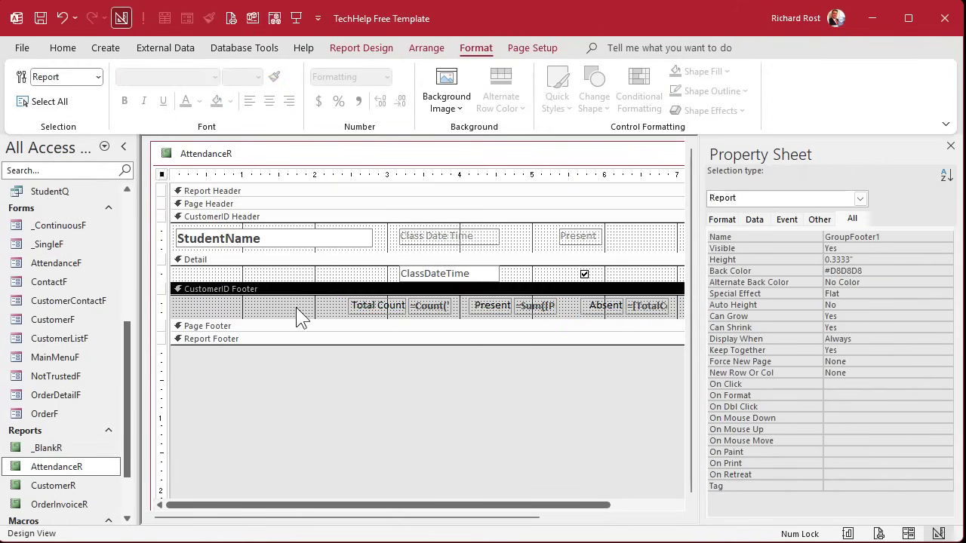
Step: Preview the report at full-page and close-up zoom to inspect the footer totals under each student, and return to the design
{"action": "right_click", "coordinate": [402, 156]}
{"action": "left_click", "coordinate": [447, 297]}
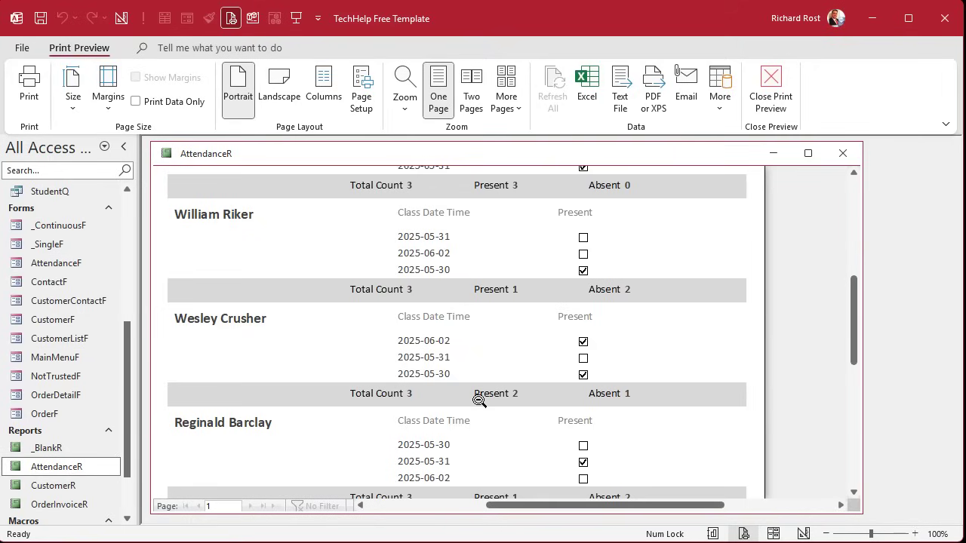
{"action": "left_click", "coordinate": [491, 233]}
{"action": "left_click", "coordinate": [545, 200]}
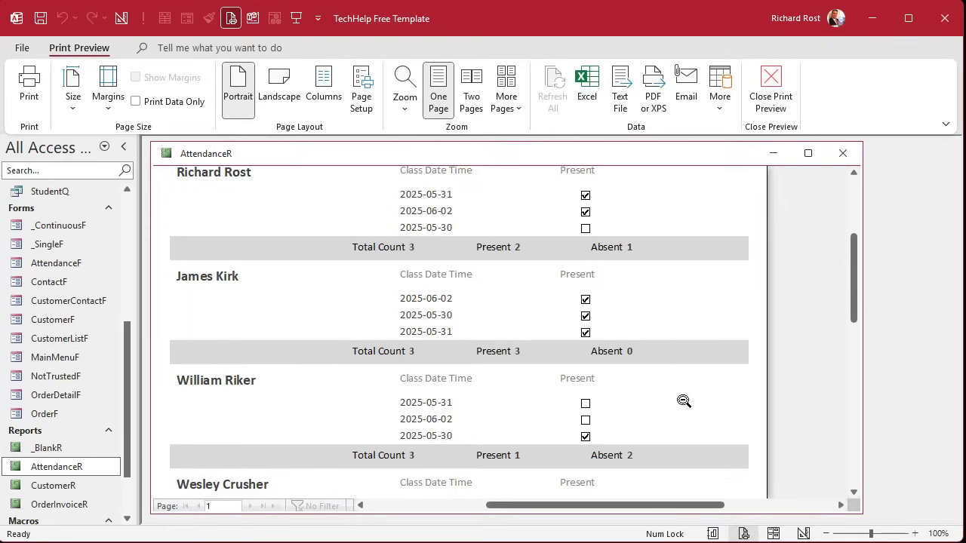
{"action": "left_click", "coordinate": [609, 417]}
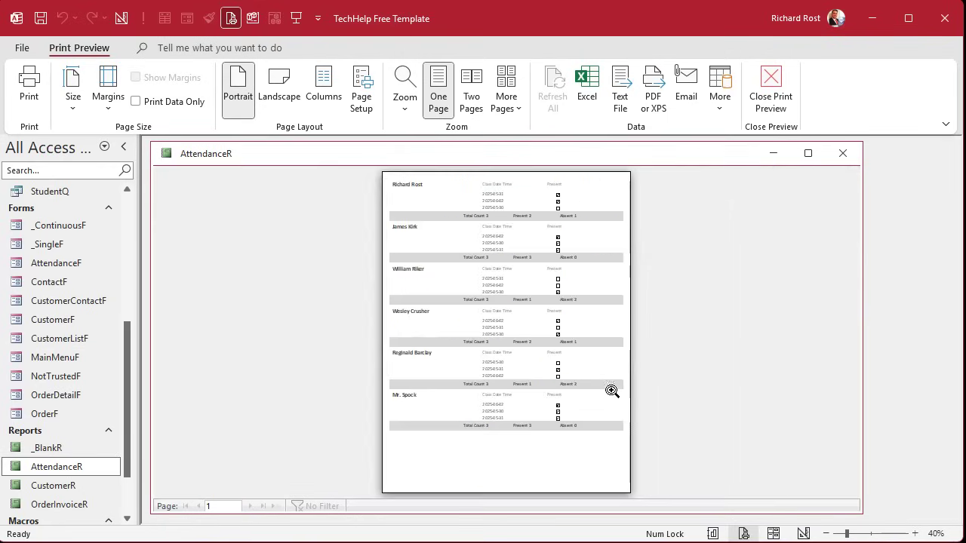
{"action": "left_click", "coordinate": [579, 407]}
{"action": "left_click", "coordinate": [576, 411]}
{"action": "right_click", "coordinate": [474, 150]}
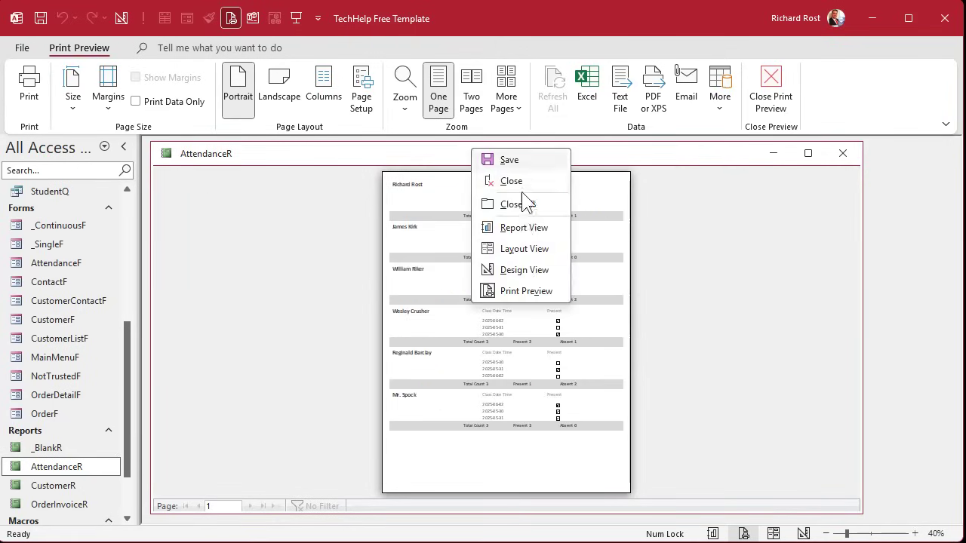
{"action": "left_click", "coordinate": [519, 272]}
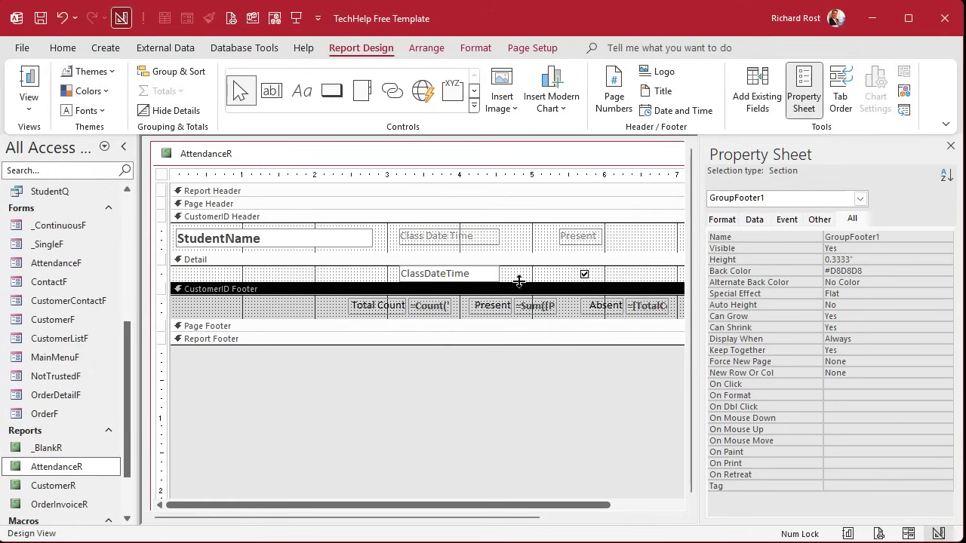
Step: Open up the Report Footer to about 0.42" high and copy the Total Count, Present and Absent labels and text boxes into it
{"action": "left_click_drag", "start_coordinate": [224, 345], "coordinate": [224, 355]}
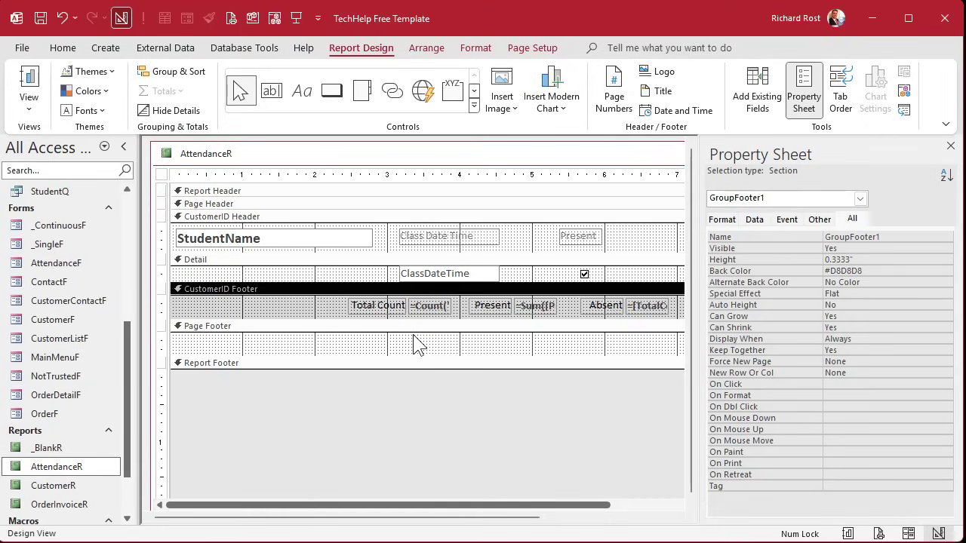
{"action": "left_click_drag", "start_coordinate": [433, 330], "coordinate": [440, 375]}
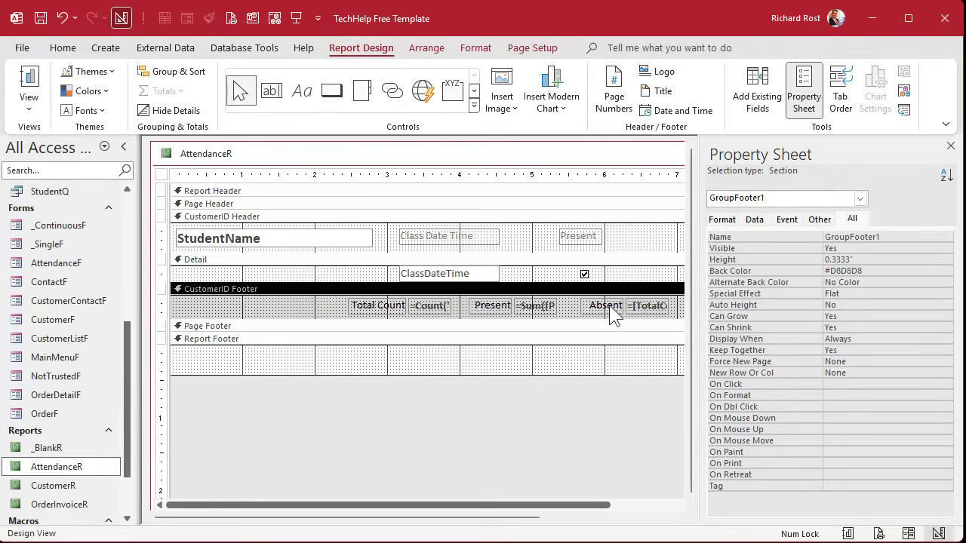
{"action": "left_click_drag", "start_coordinate": [330, 306], "coordinate": [661, 306]}
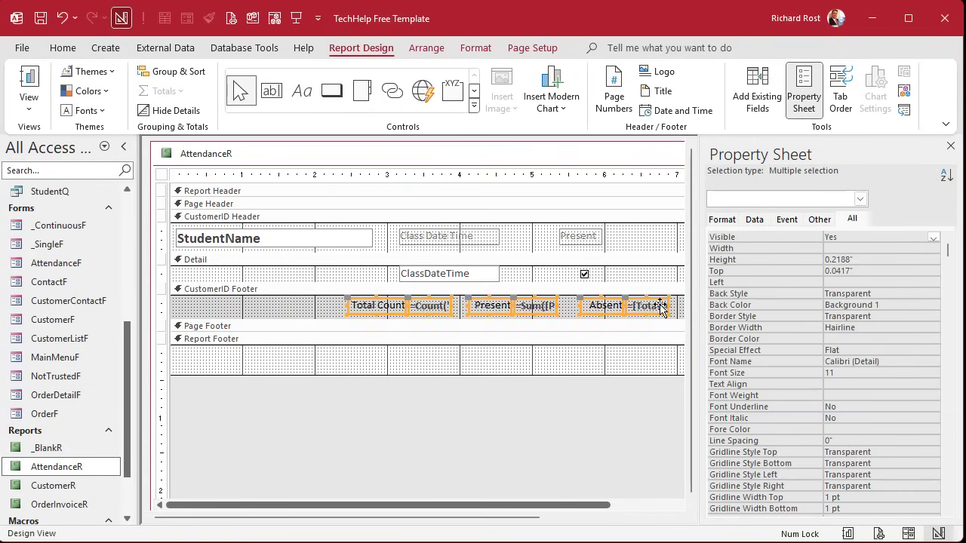
{"action": "key", "text": "ctrl+c"}
{"action": "left_click", "coordinate": [489, 370]}
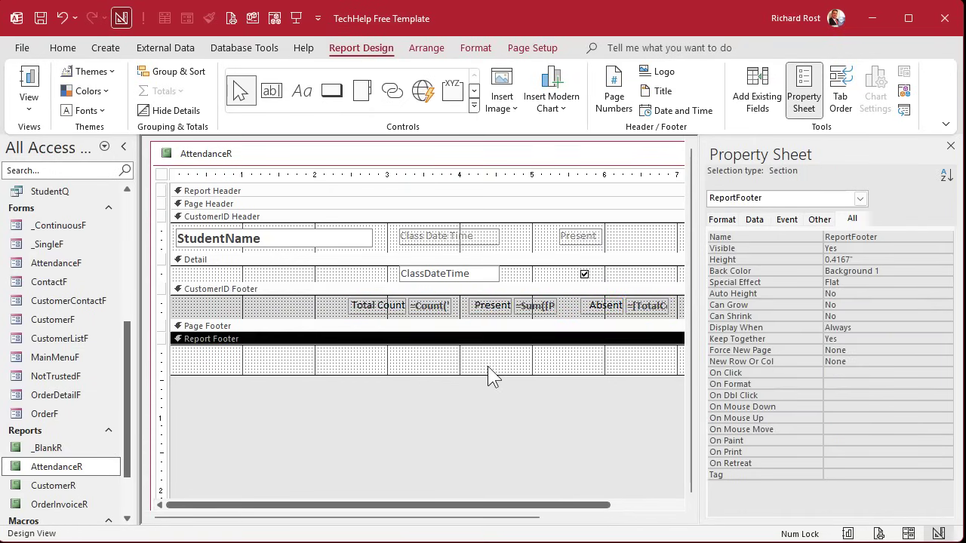
{"action": "key", "text": "ctrl+v"}
Step: Line up the pasted controls in the Report Footer beneath the originals and shrink that section to about 0.33" high
{"action": "left_click_drag", "start_coordinate": [474, 356], "coordinate": [657, 364]}
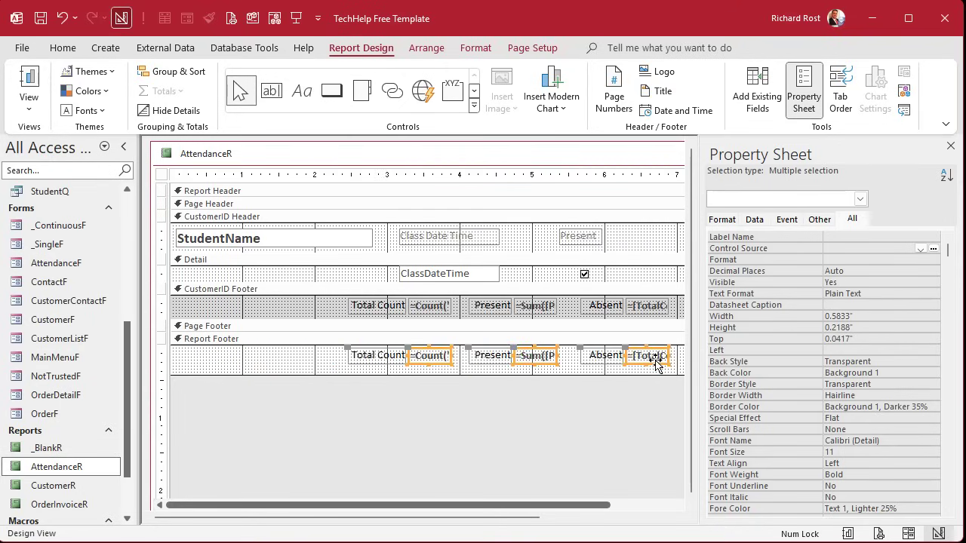
{"action": "left_click_drag", "start_coordinate": [582, 373], "coordinate": [584, 368]}
{"action": "left_click", "coordinate": [332, 360]}
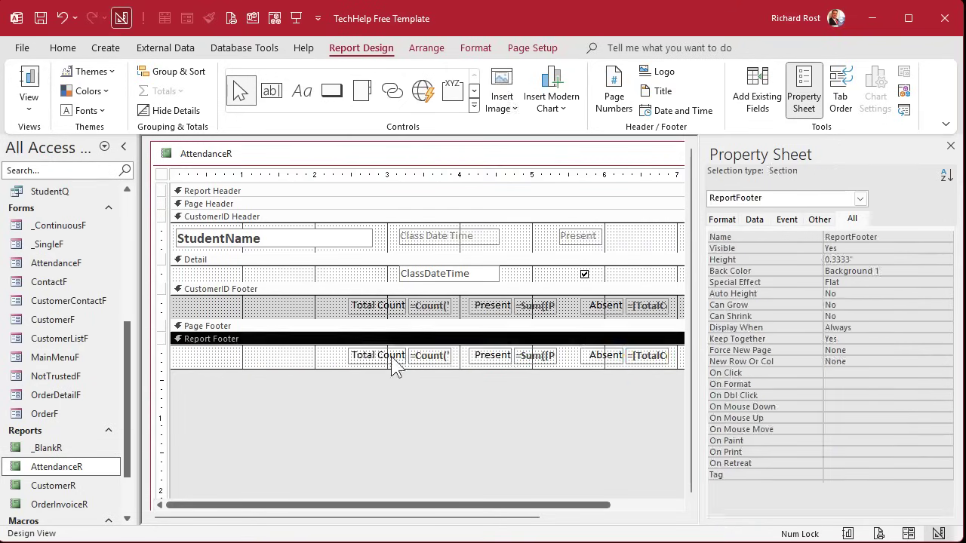
Step: Rename the Total Count text box in the Report Footer as ReportTotalCount
{"action": "left_click", "coordinate": [436, 358]}
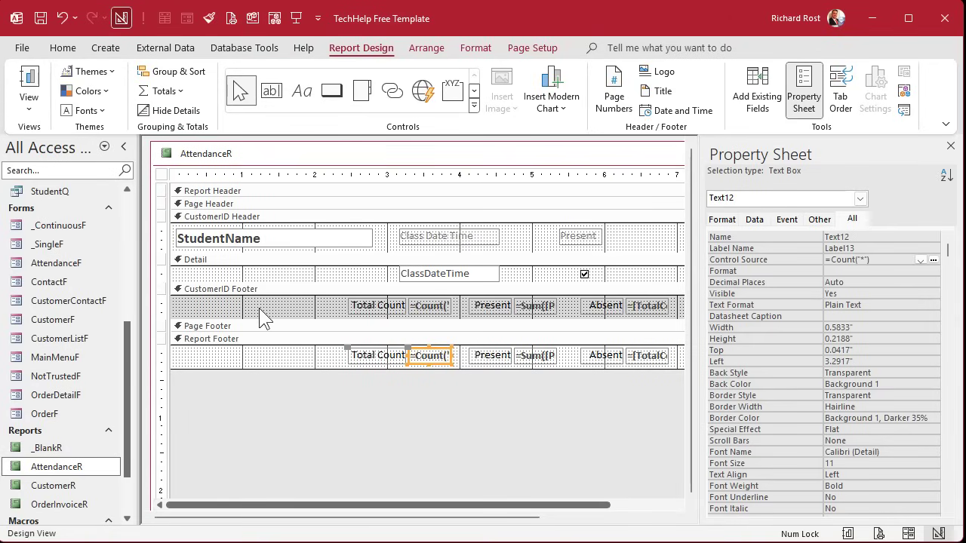
{"action": "left_click", "coordinate": [802, 234]}
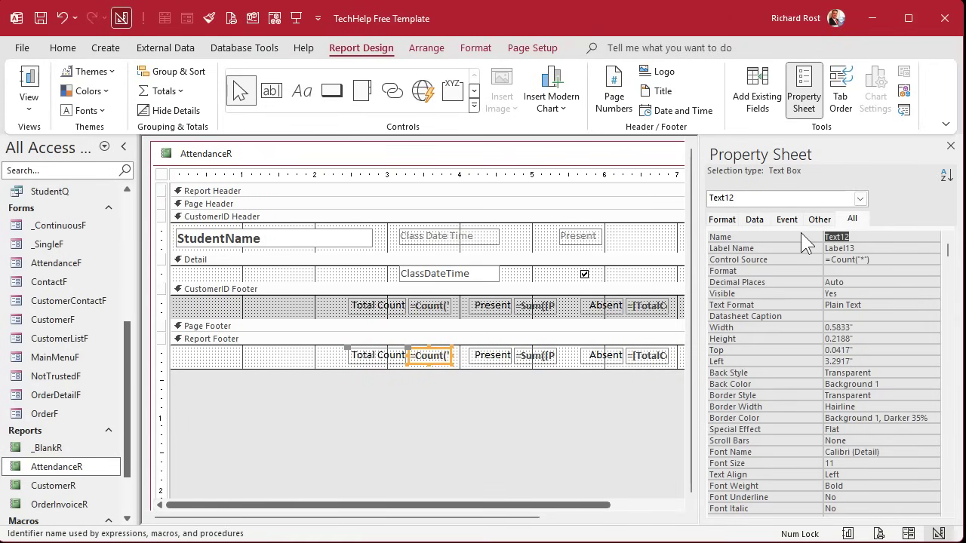
{"action": "type", "text": "ReportTotalCount"}
{"action": "key", "text": "Return"}
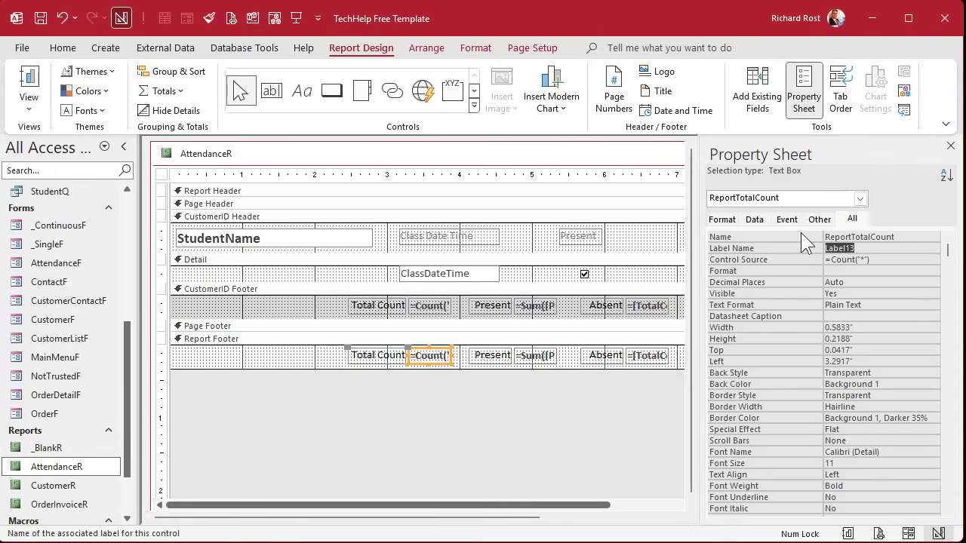
Step: Rename the Present count text box in the Report Footer as ReportPresentCount
{"action": "left_click", "coordinate": [535, 358]}
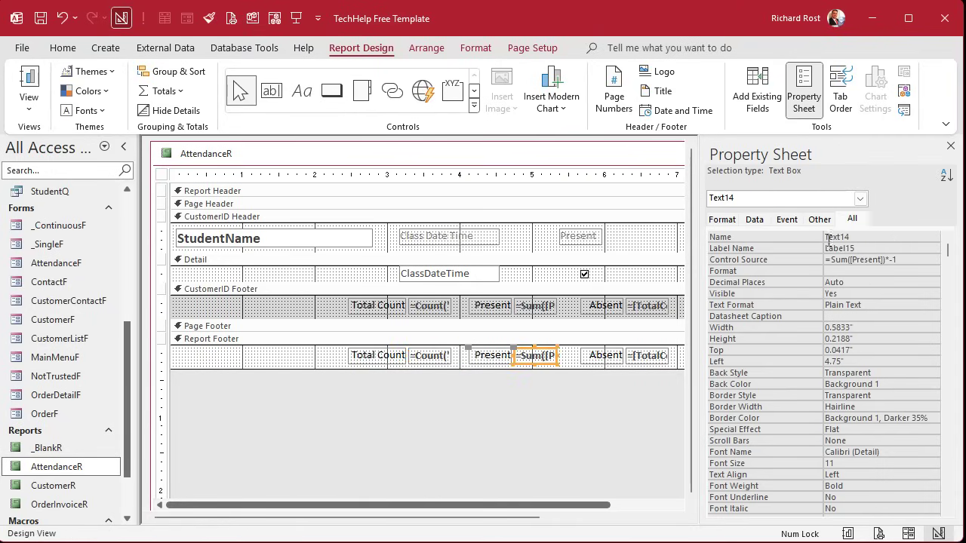
{"action": "left_click", "coordinate": [791, 234]}
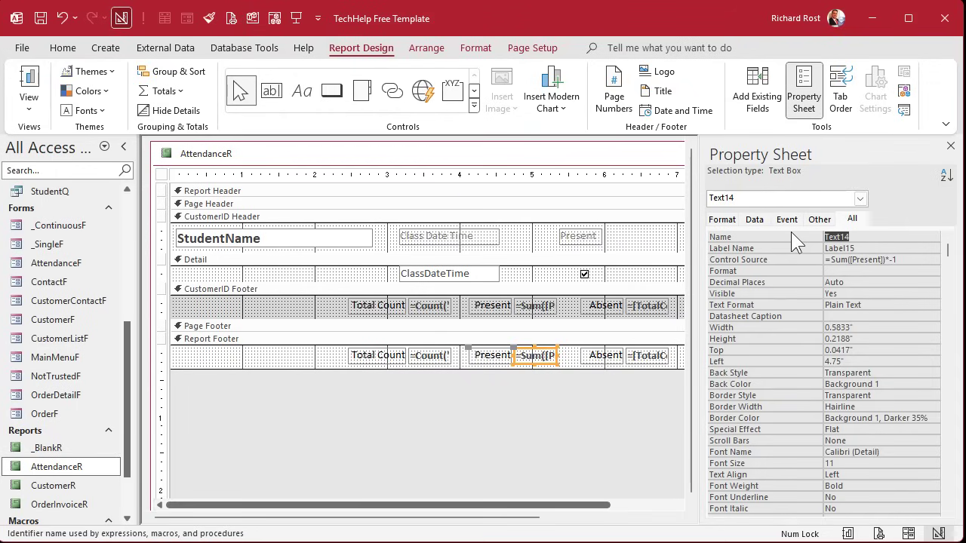
{"action": "type", "text": "ReportPresentCount"}
{"action": "key", "text": "Tab"}
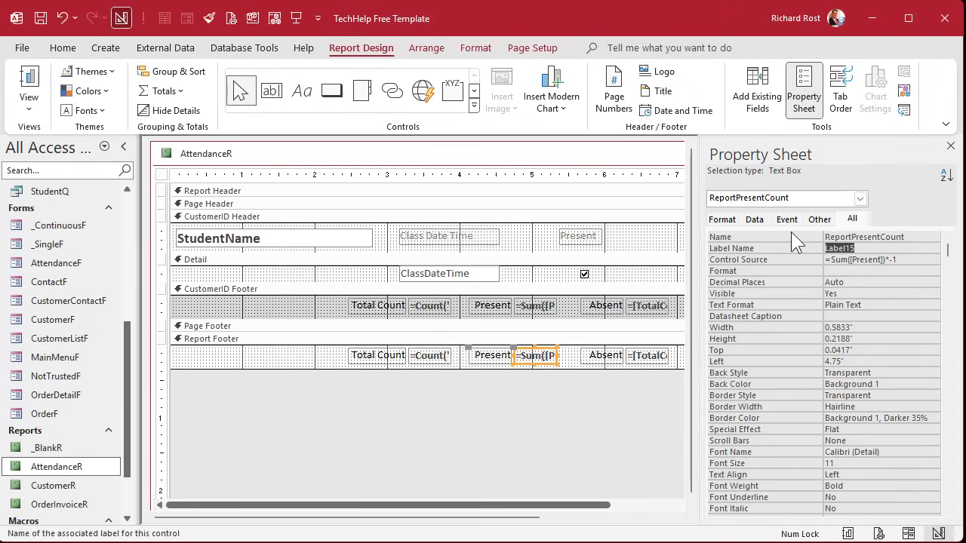
Step: Rename the Absent count text box in the Report Footer as ReportAbsentCount
{"action": "left_click", "coordinate": [653, 357]}
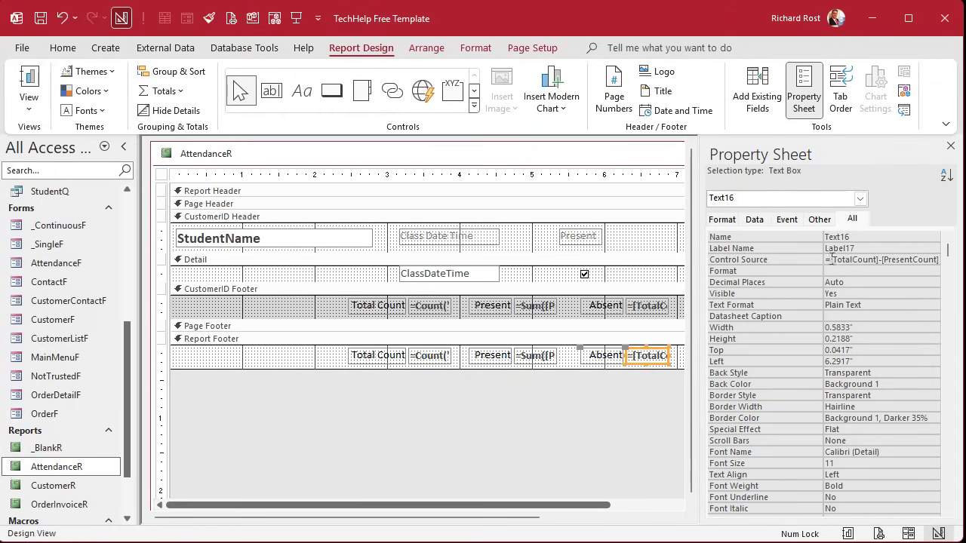
{"action": "left_click", "coordinate": [801, 234]}
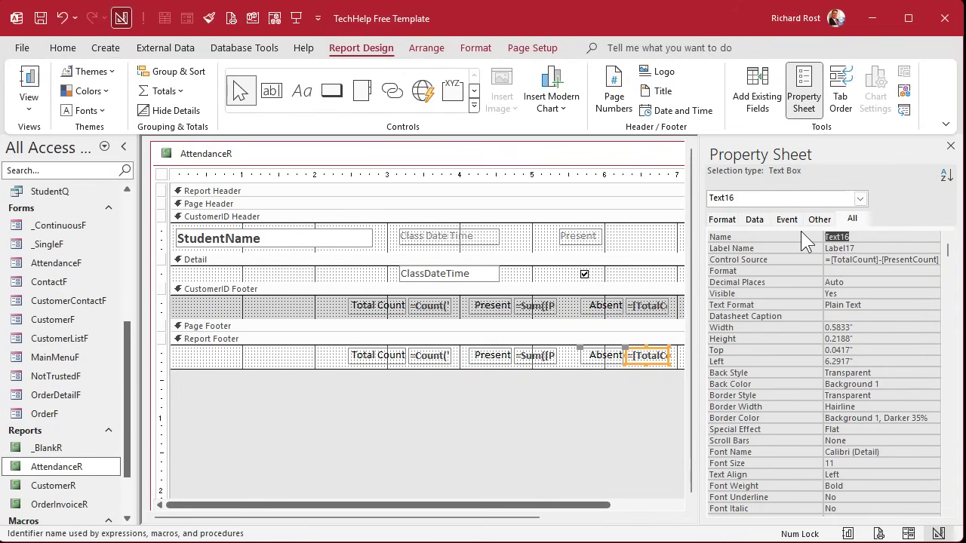
{"action": "type", "text": "ReportAbsentCount"}
{"action": "key", "text": "Return"}
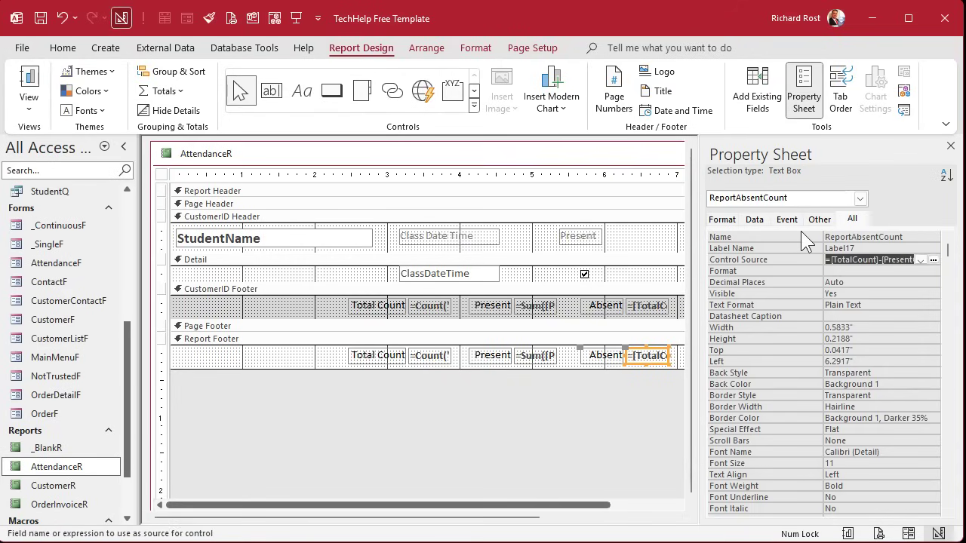
Step: Set the Report Footer's Absent text box control source to =ReportTotalCount-ReportPresentCount and close the report design
{"action": "type", "text": "="}
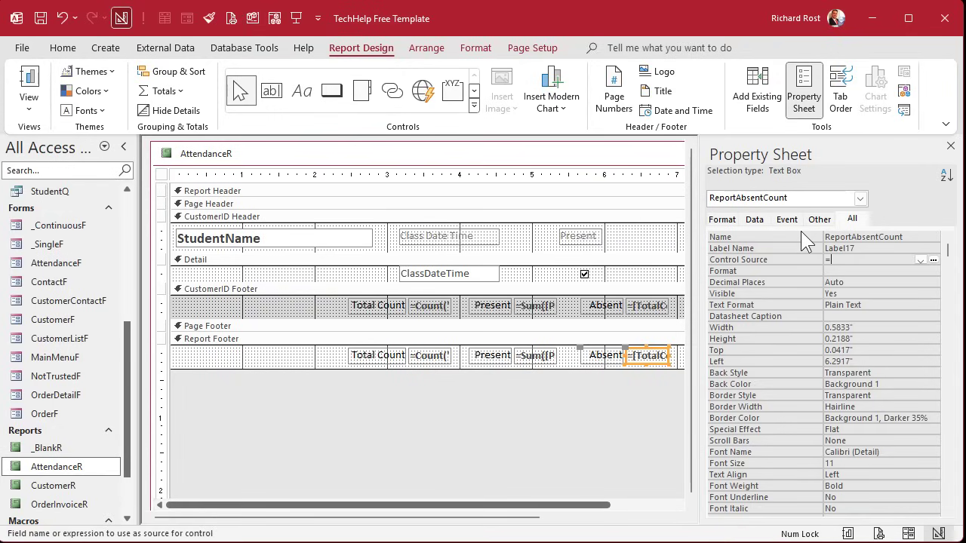
{"action": "type", "text": "REport"}
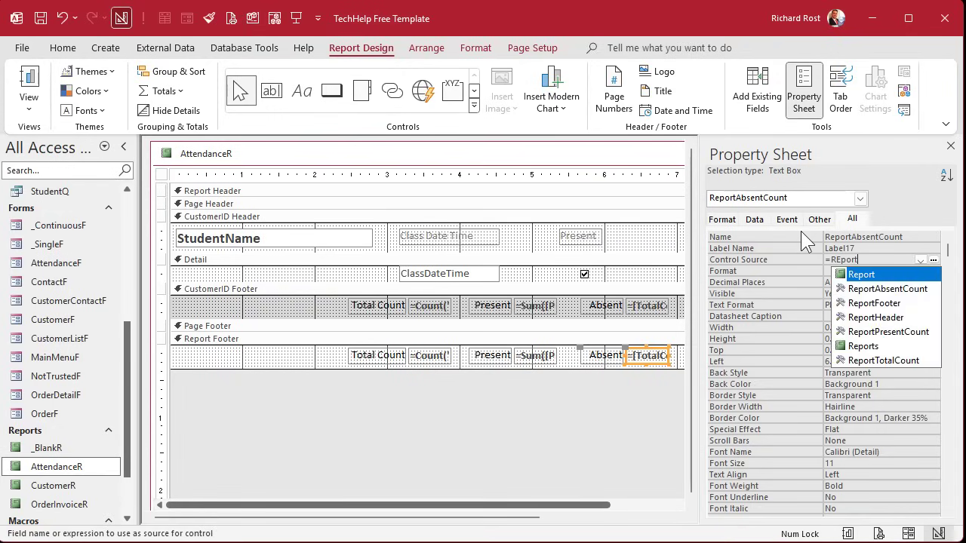
{"action": "key", "text": "BackSpace"}
{"action": "key", "text": "BackSpace"}
{"action": "key", "text": "BackSpace"}
{"action": "type", "text": "eportTotalCount"}
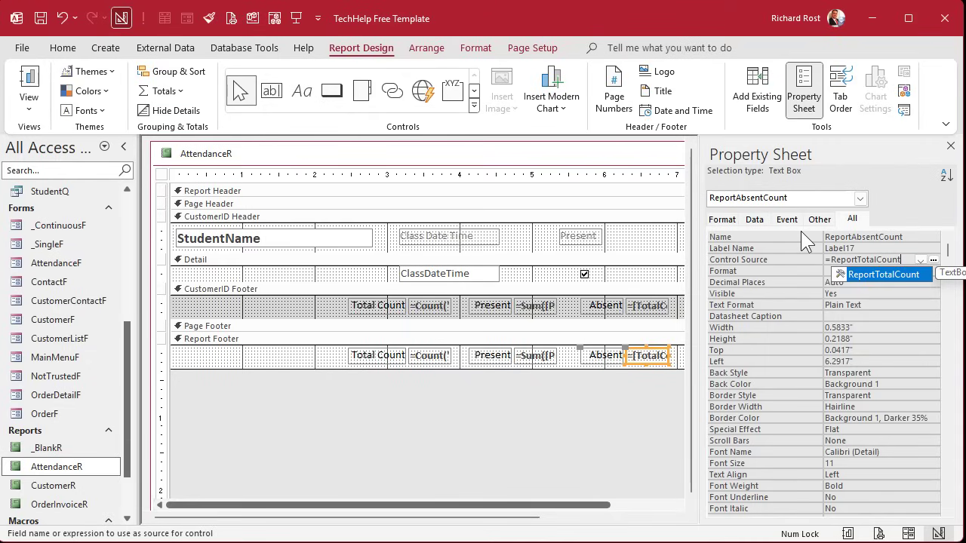
{"action": "type", "text": "-"}
{"action": "type", "text": "Report"}
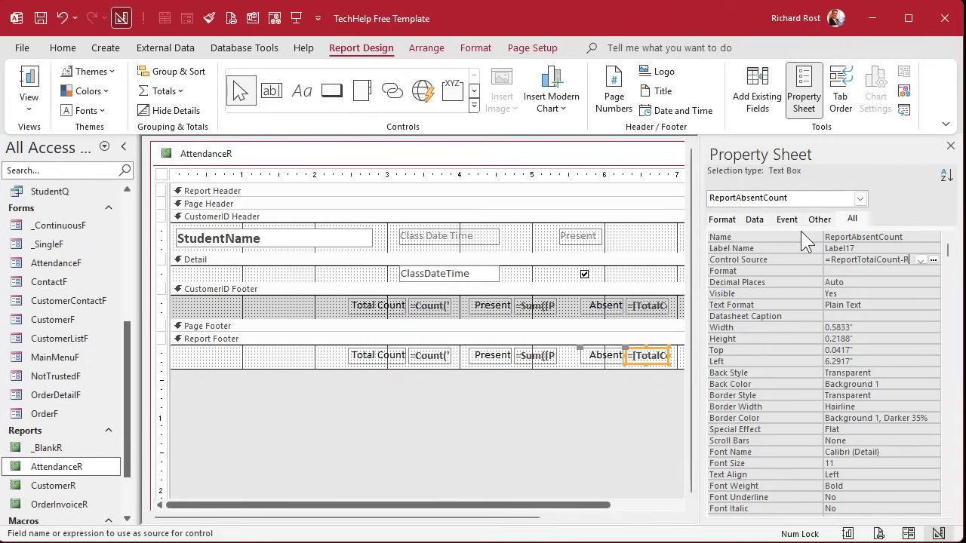
{"action": "type", "text": "PresentCount"}
{"action": "key", "text": "Return"}
{"action": "left_click", "coordinate": [950, 145]}
{"action": "left_click", "coordinate": [843, 154]}
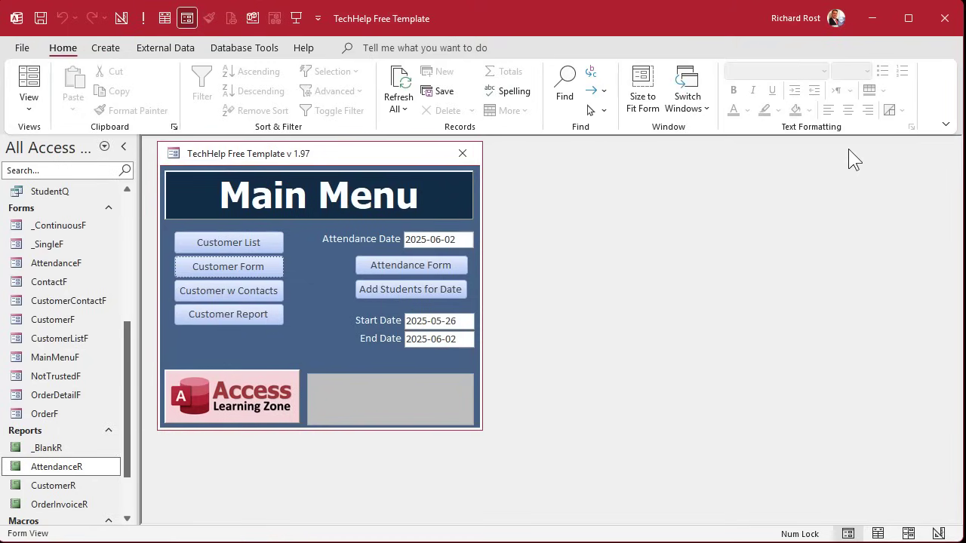
Step: Preview AttendanceR in a widened window, examine the overall totals under the last student at close-up zoom, and close it
{"action": "right_click", "coordinate": [72, 471]}
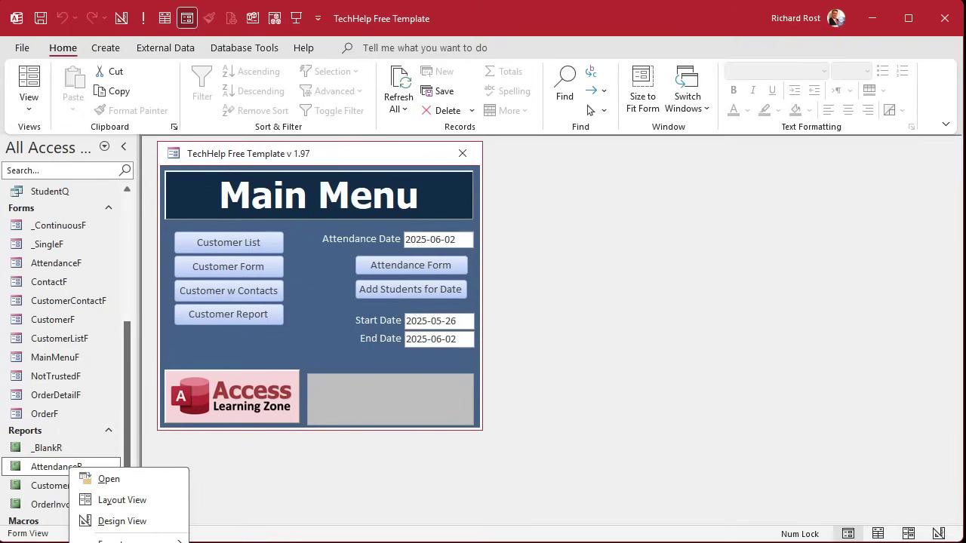
{"action": "left_click", "coordinate": [109, 479]}
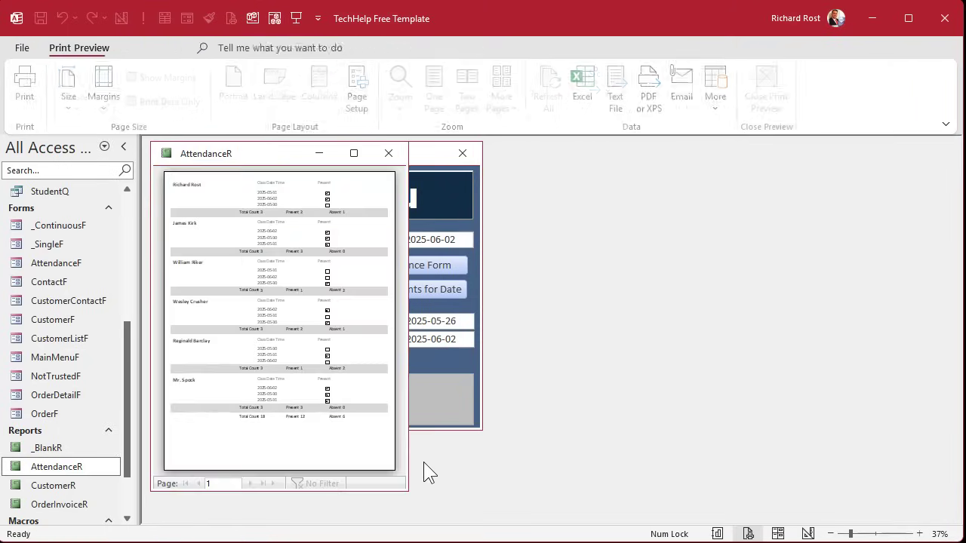
{"action": "left_click", "coordinate": [309, 427]}
{"action": "left_click", "coordinate": [410, 362]}
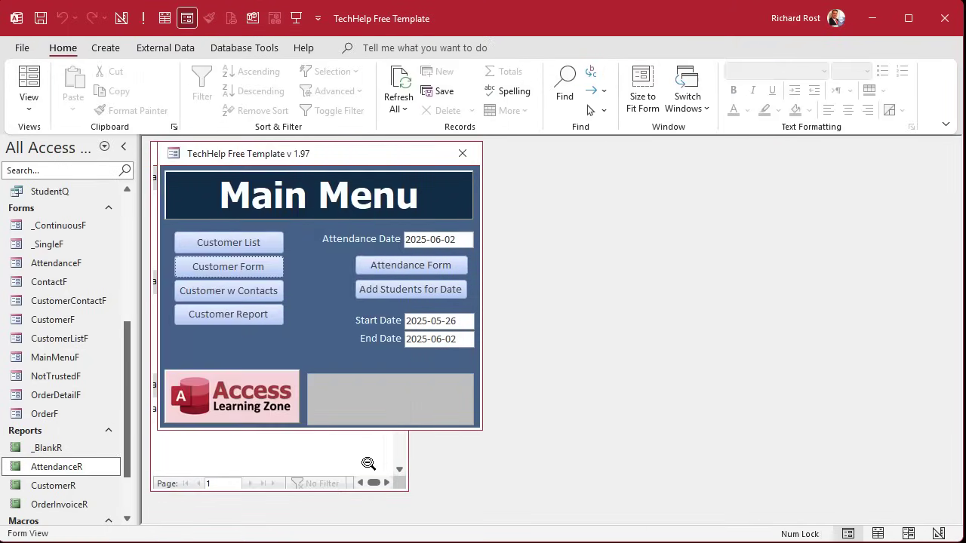
{"action": "left_click", "coordinate": [366, 463]}
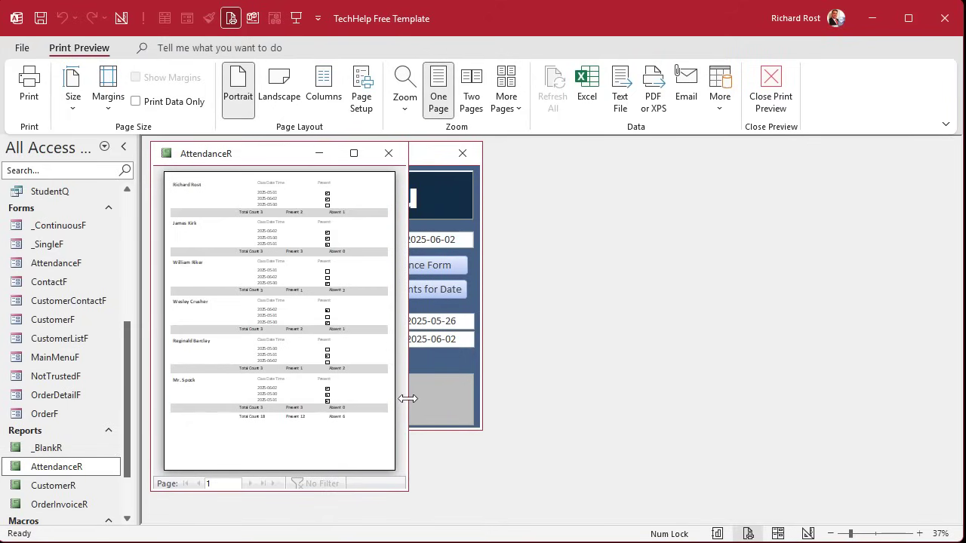
{"action": "left_click_drag", "start_coordinate": [407, 397], "coordinate": [766, 385]}
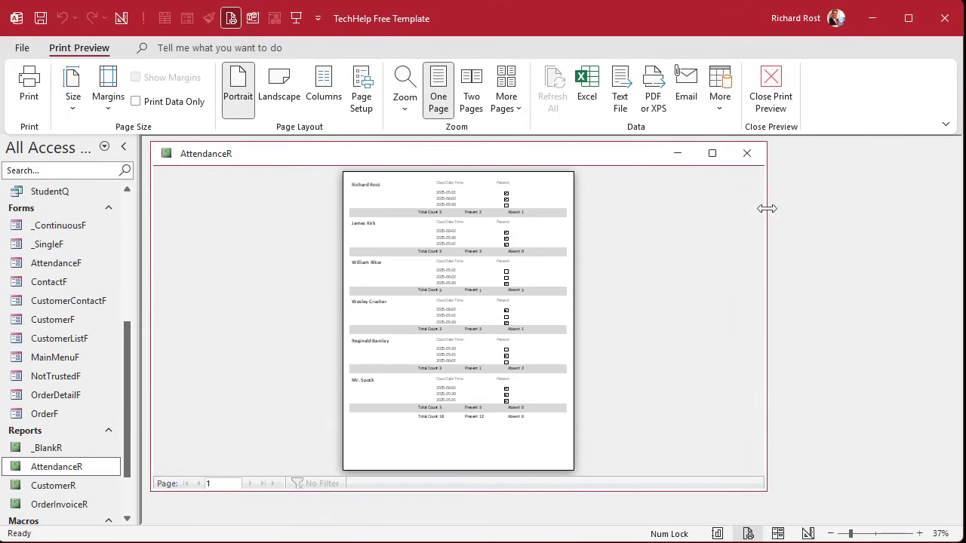
{"action": "left_click", "coordinate": [491, 430]}
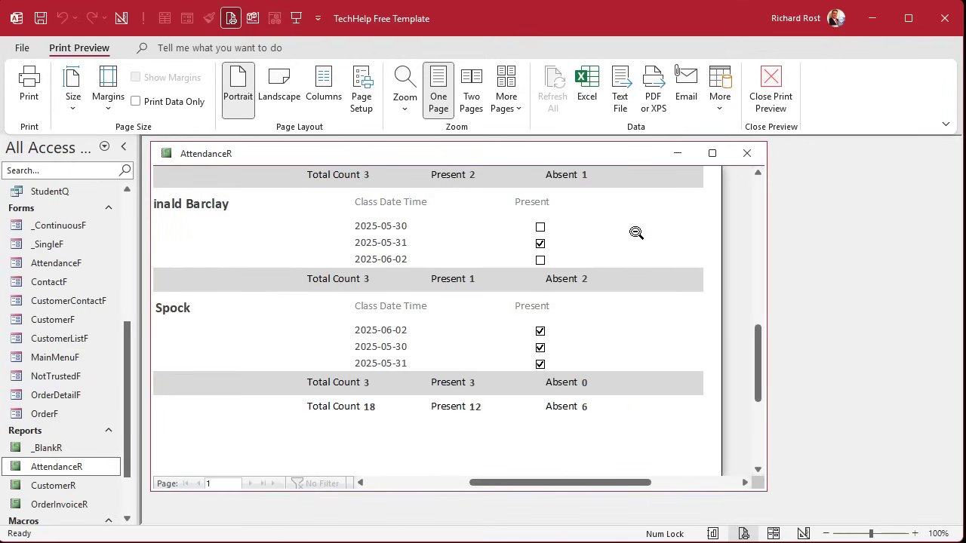
{"action": "left_click", "coordinate": [630, 296]}
{"action": "left_click", "coordinate": [490, 246]}
{"action": "left_click", "coordinate": [494, 332]}
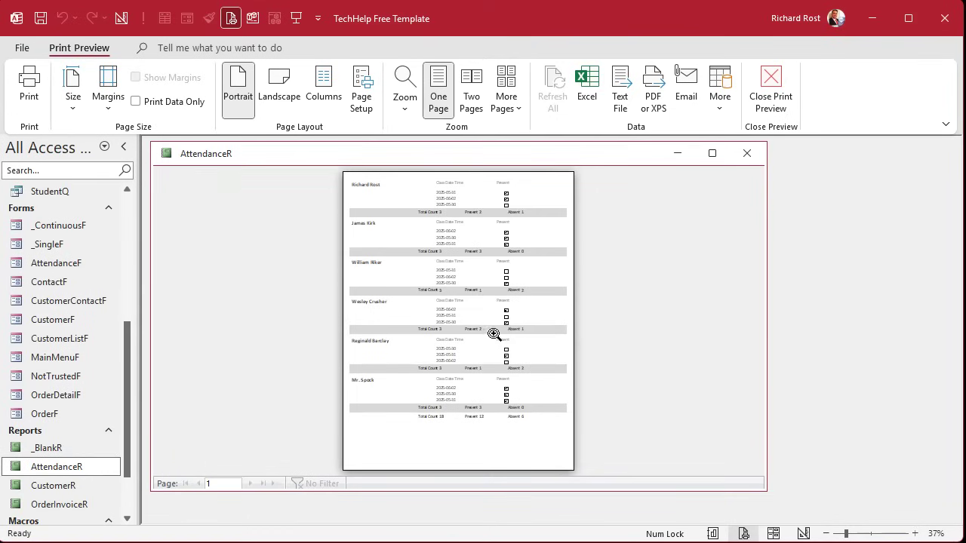
{"action": "left_click", "coordinate": [471, 421]}
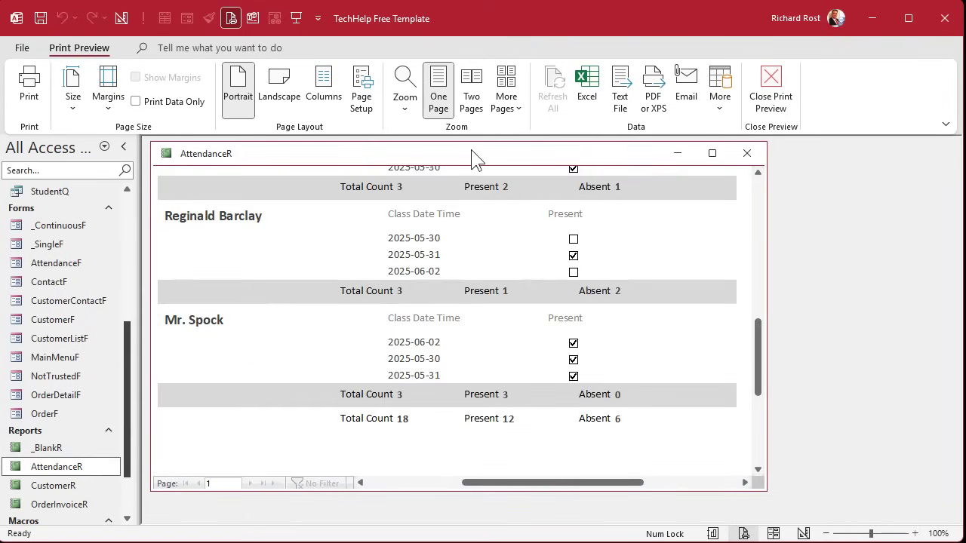
{"action": "left_click", "coordinate": [744, 155]}
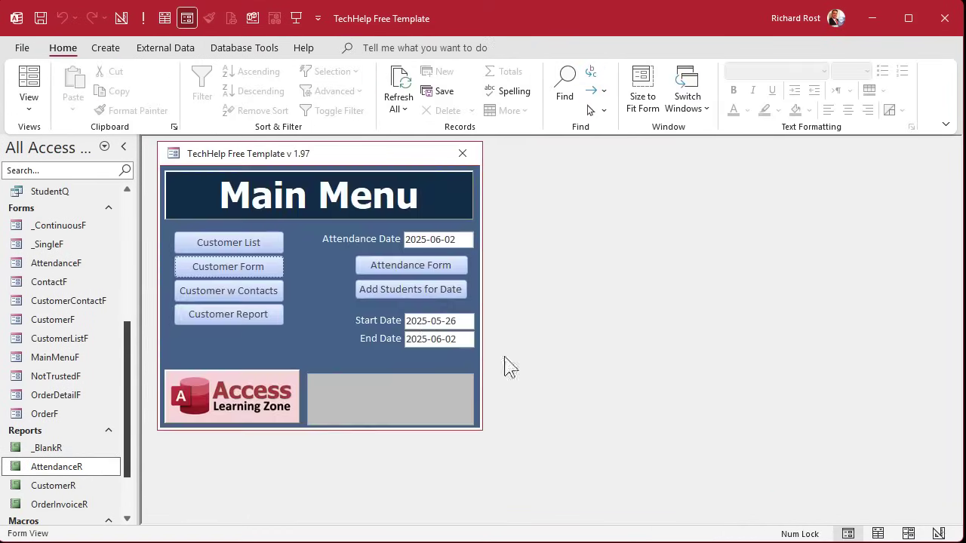
Step: Open the Main Menu form's design in an enlarged window and shorten the grey unbound box from above to free space below End Date
{"action": "right_click", "coordinate": [313, 335]}
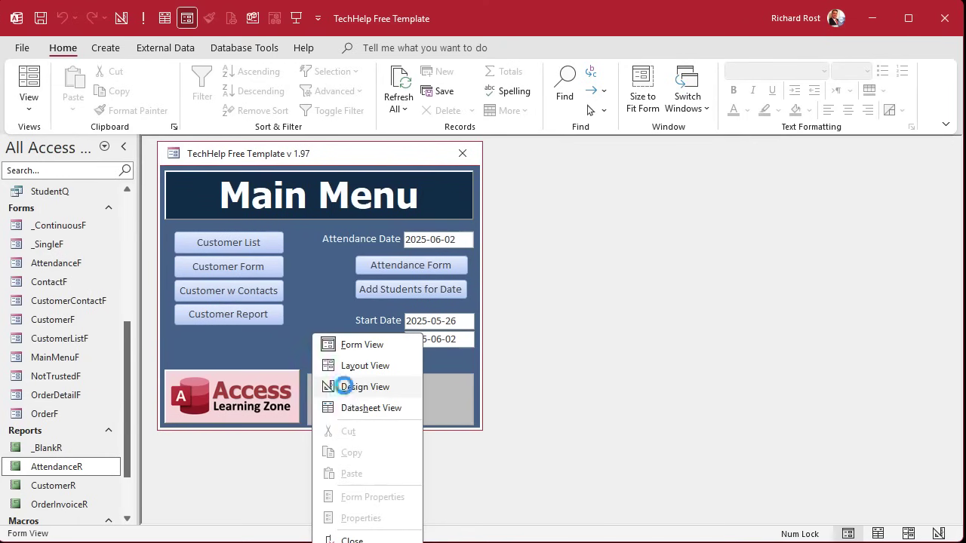
{"action": "left_click", "coordinate": [350, 387]}
{"action": "left_click_drag", "start_coordinate": [490, 436], "coordinate": [573, 523]}
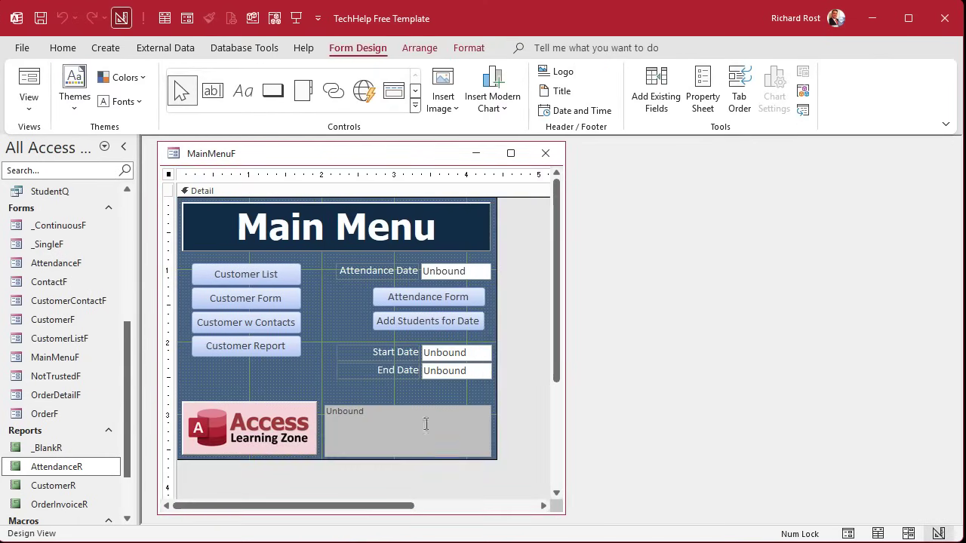
{"action": "left_click", "coordinate": [424, 422]}
{"action": "left_click_drag", "start_coordinate": [408, 406], "coordinate": [414, 412]}
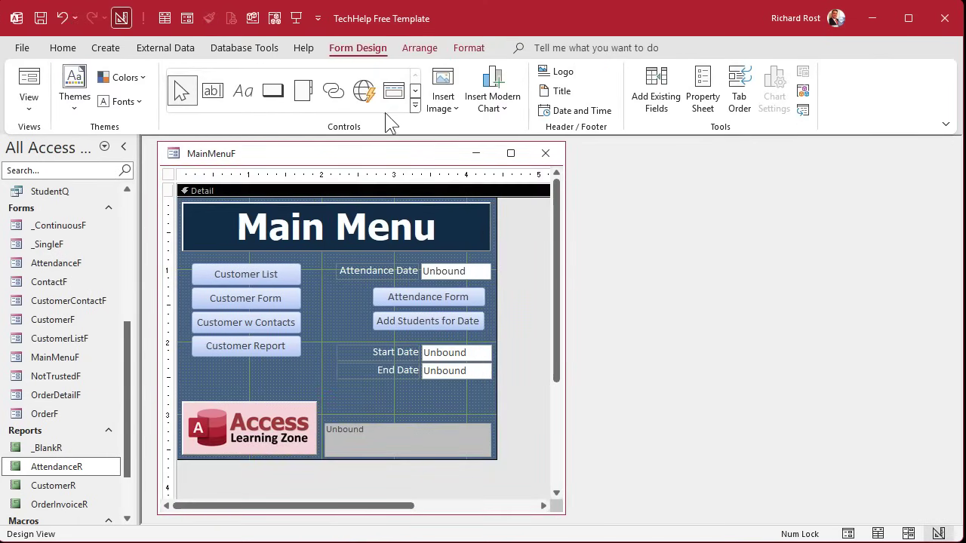
Step: Place a command button below the End Date field with the Report Operations action Preview Report for AttendanceR
{"action": "left_click", "coordinate": [272, 90]}
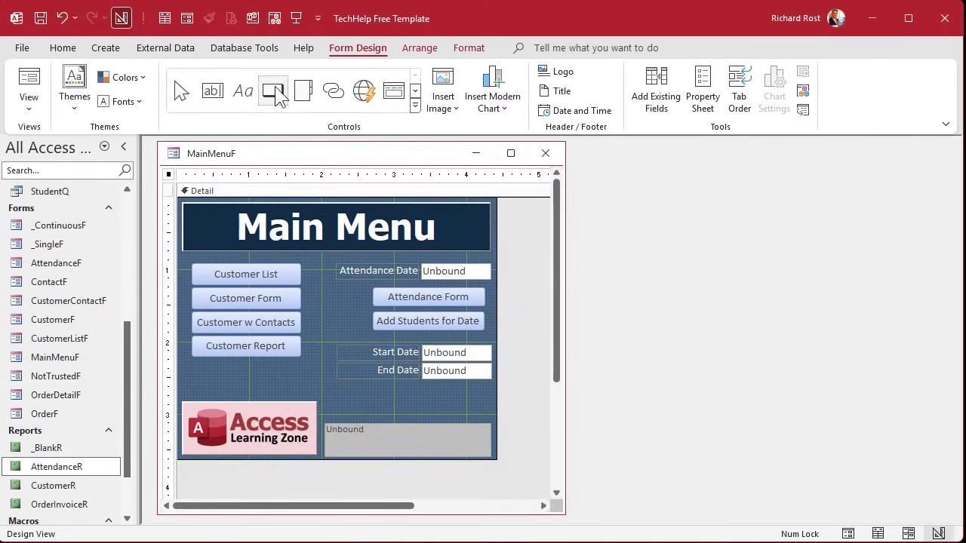
{"action": "left_click", "coordinate": [373, 391]}
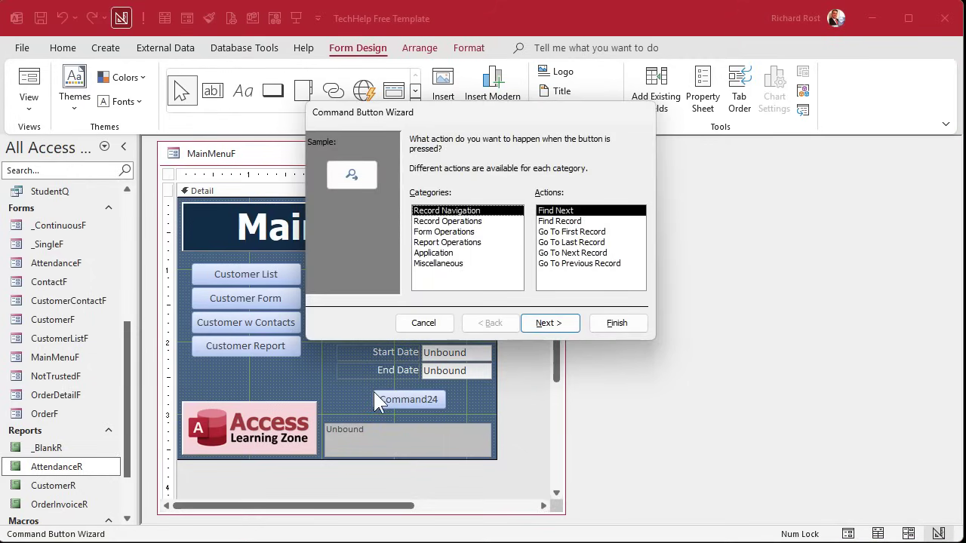
{"action": "left_click", "coordinate": [461, 242]}
{"action": "left_click", "coordinate": [558, 232]}
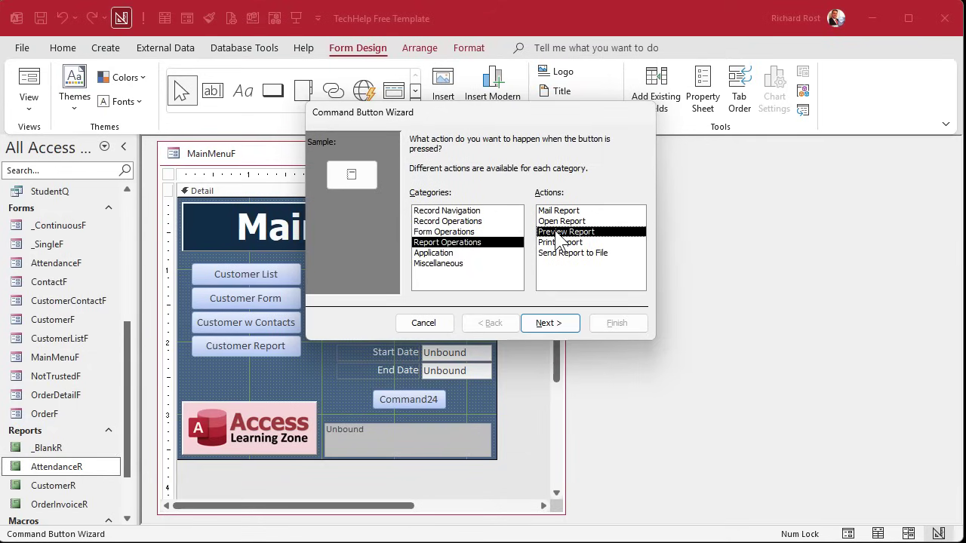
{"action": "left_click", "coordinate": [602, 243]}
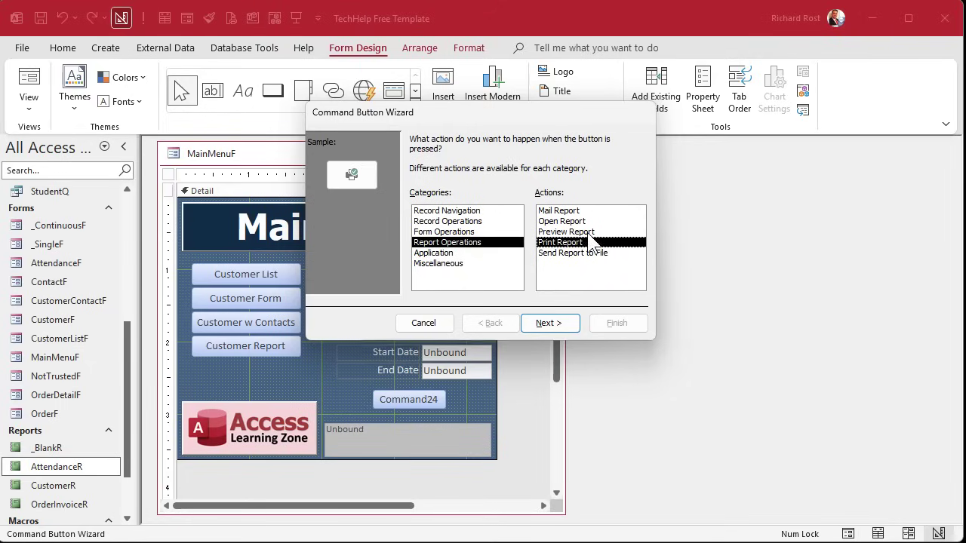
{"action": "left_click", "coordinate": [589, 232]}
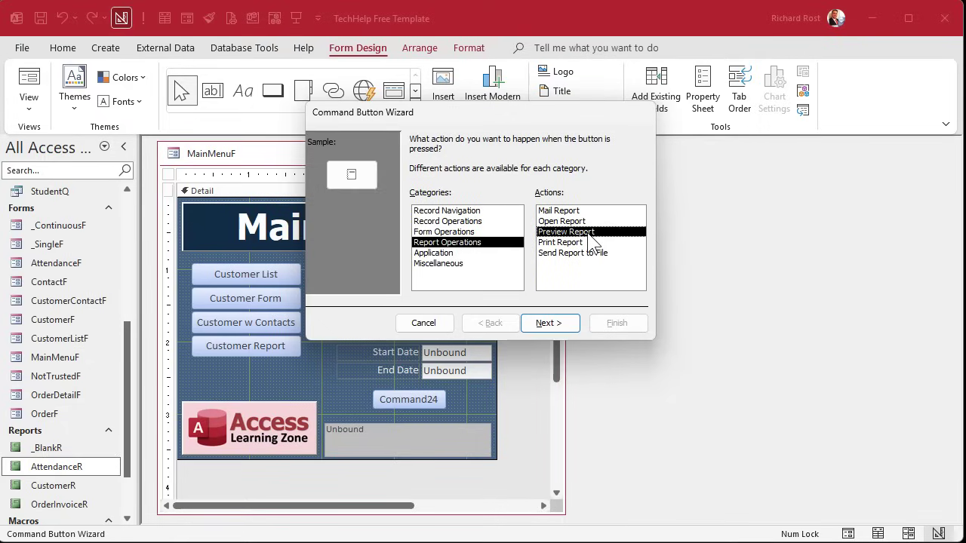
{"action": "left_click", "coordinate": [553, 326]}
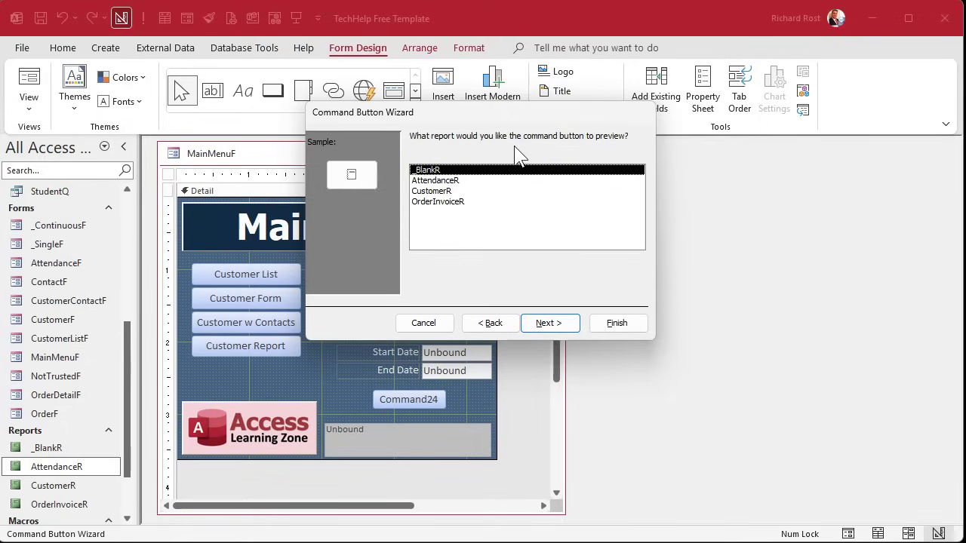
{"action": "left_click", "coordinate": [427, 182]}
{"action": "left_click", "coordinate": [553, 326]}
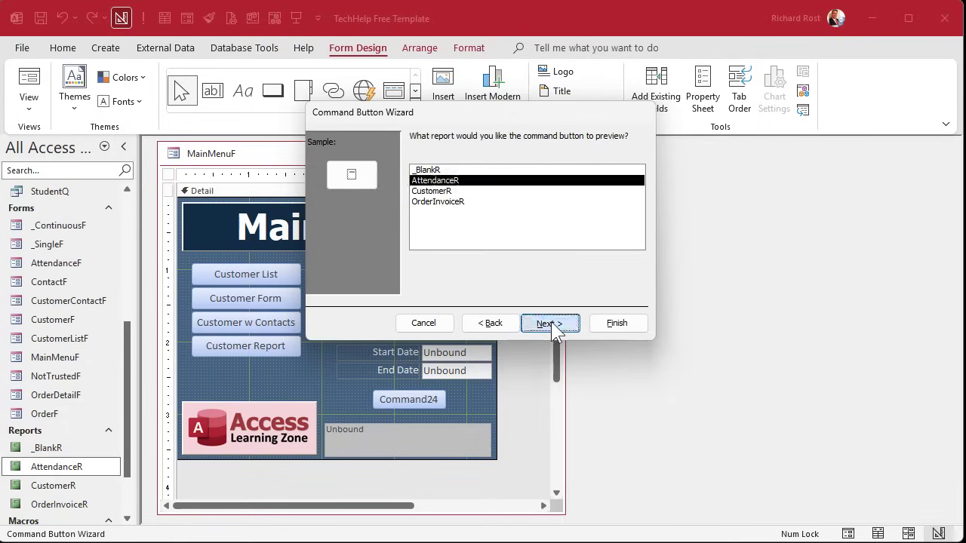
Step: Caption the new command button with the text Attendance Report, name it AttendanceRBtn, and finish the wizard
{"action": "left_click", "coordinate": [416, 200]}
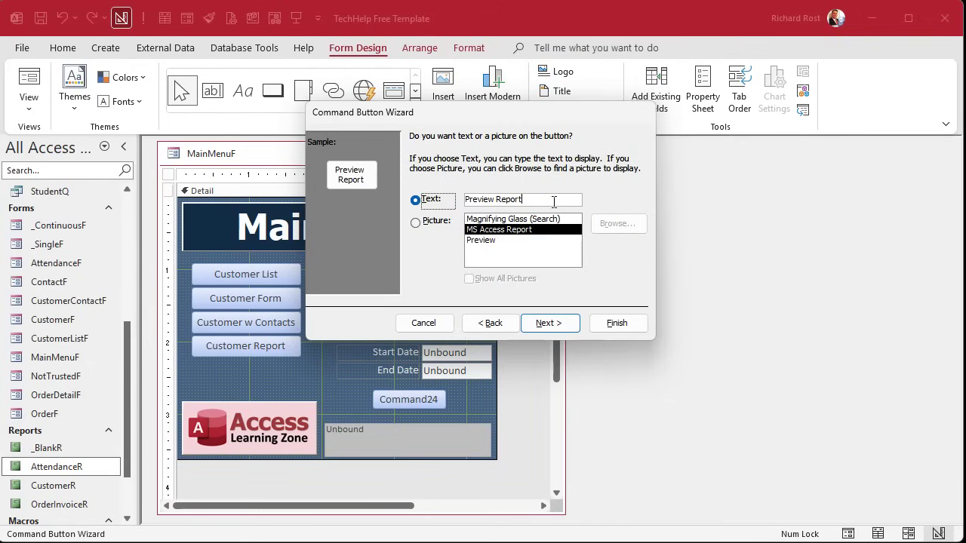
{"action": "left_click", "coordinate": [554, 199]}
{"action": "double_click", "coordinate": [474, 196]}
{"action": "type", "text": "Attendance"}
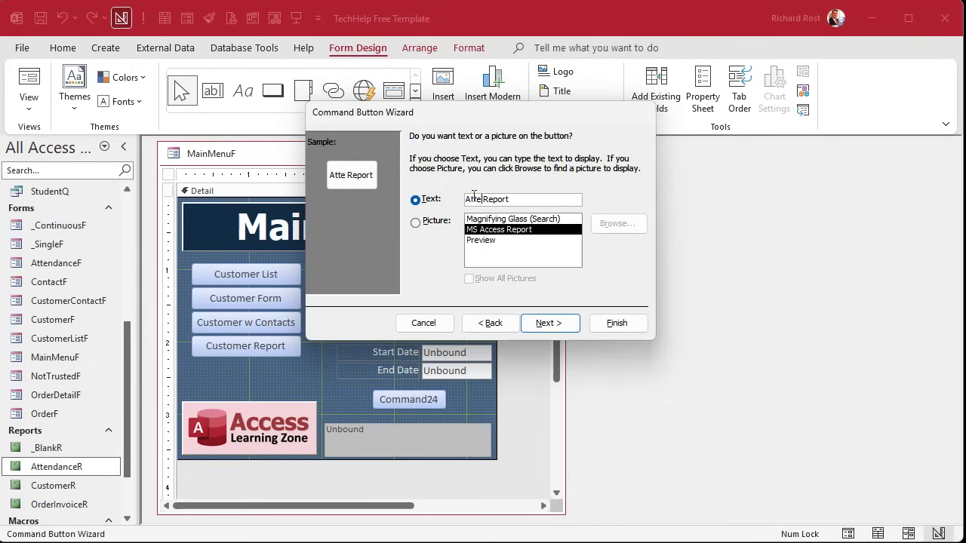
{"action": "left_click", "coordinate": [559, 323]}
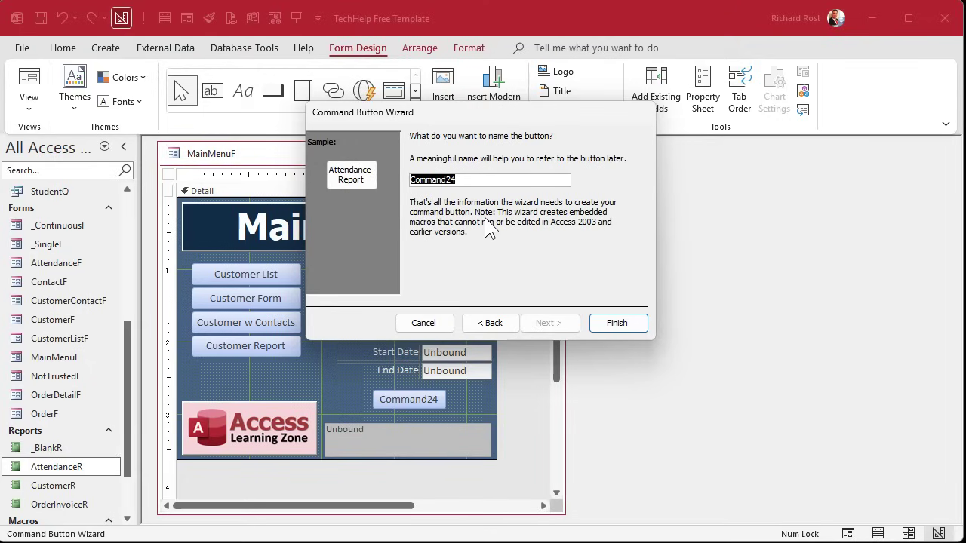
{"action": "type", "text": "AttendanceRBtn"}
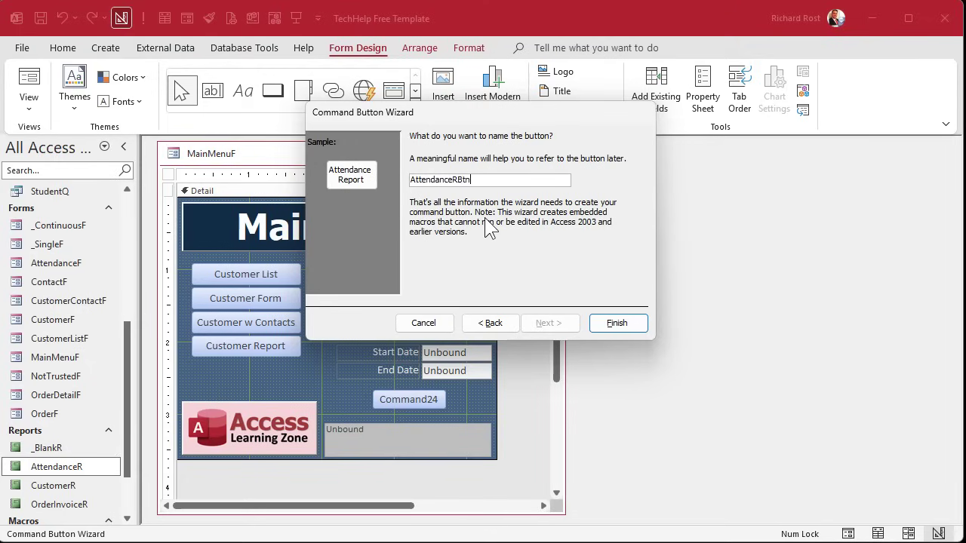
{"action": "left_click", "coordinate": [616, 323]}
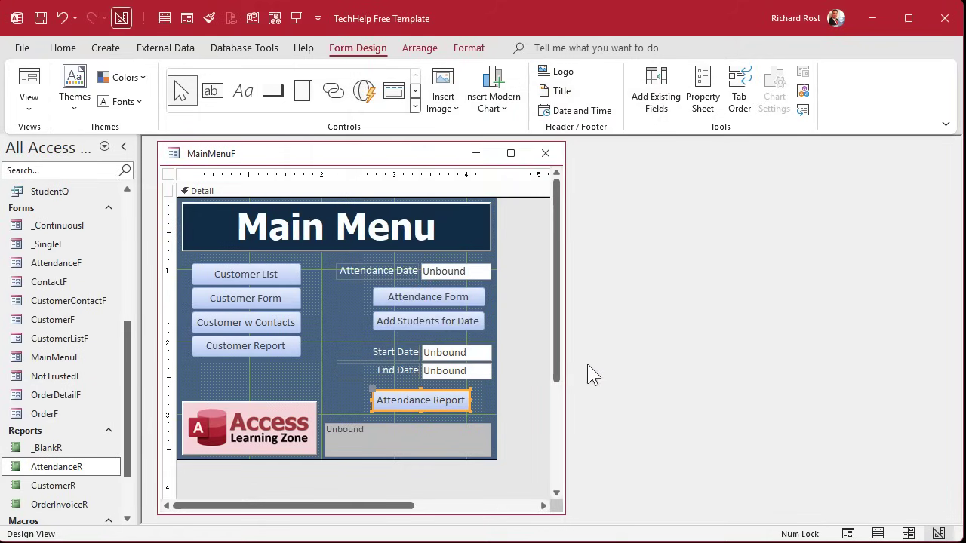
Step: Widen the Attendance Report button to match the buttons above, then close the form's design and reopen the Main Menu with the ribbon collapsed
{"action": "left_click", "coordinate": [398, 394]}
{"action": "left_click_drag", "start_coordinate": [470, 400], "coordinate": [487, 401]}
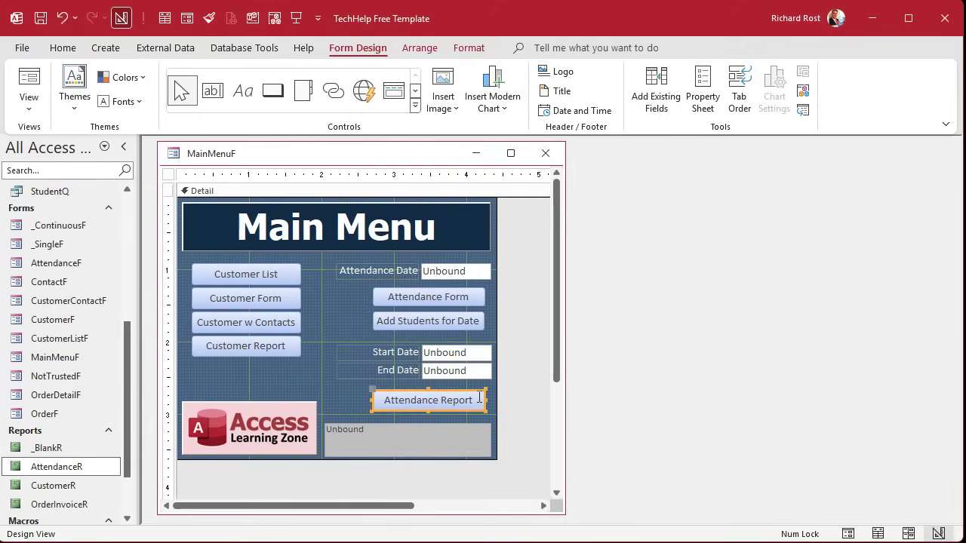
{"action": "left_click", "coordinate": [332, 399]}
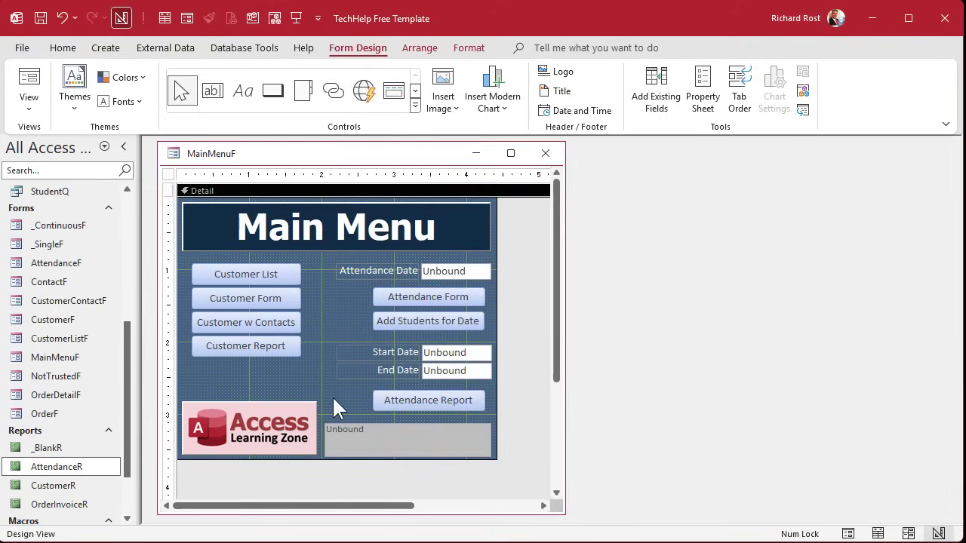
{"action": "left_click", "coordinate": [546, 153]}
{"action": "left_click", "coordinate": [298, 20]}
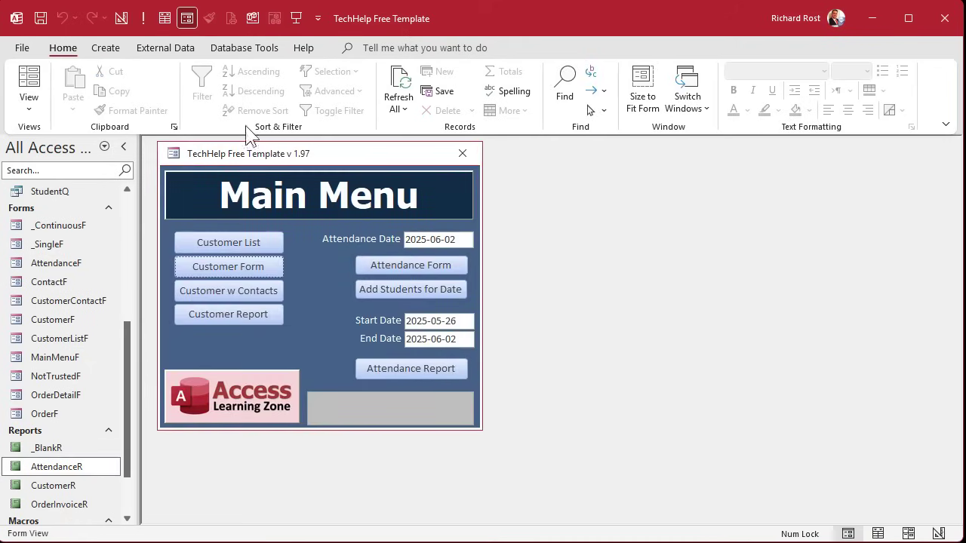
{"action": "double_click", "coordinate": [67, 47]}
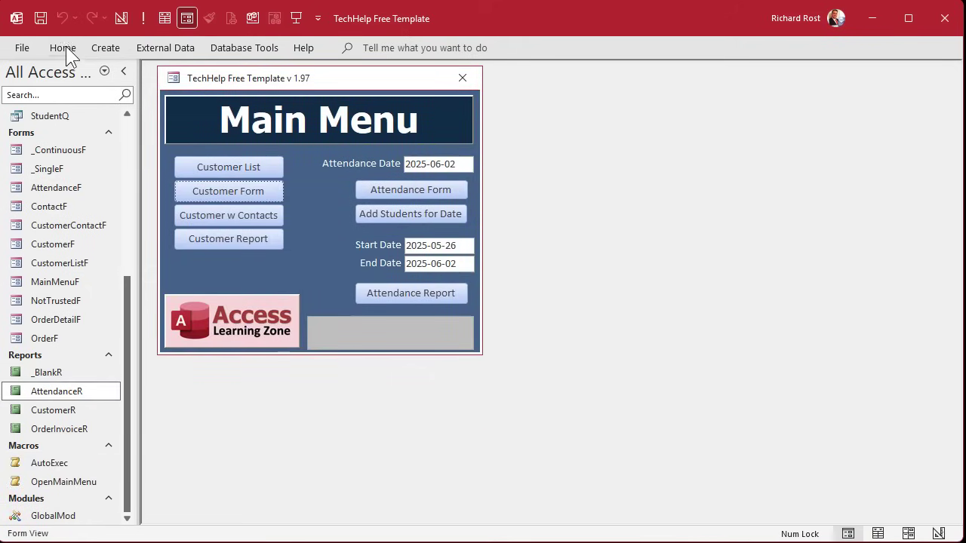
Step: Test the Attendance Report button on the Main Menu, view the previewed report at close-up zoom, and close it
{"action": "left_click", "coordinate": [422, 291]}
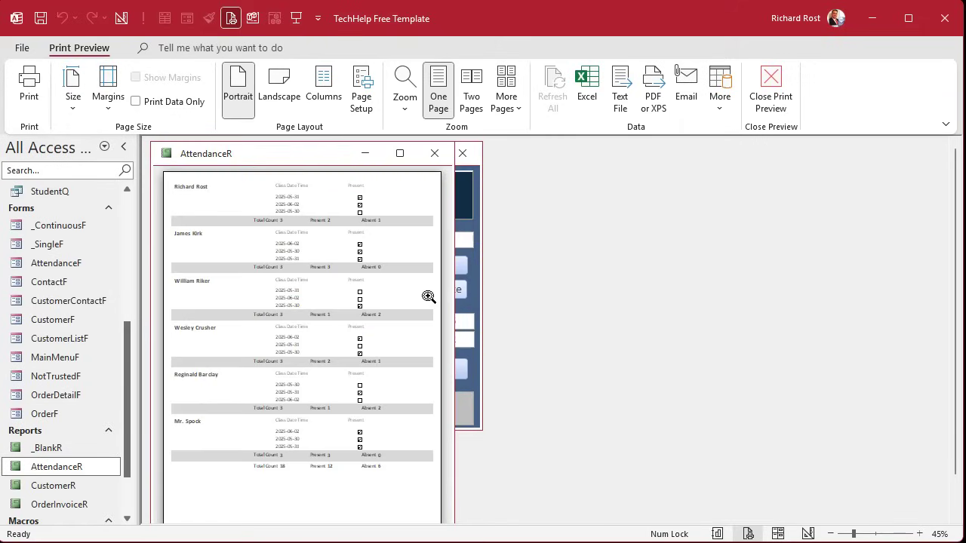
{"action": "left_click", "coordinate": [330, 178]}
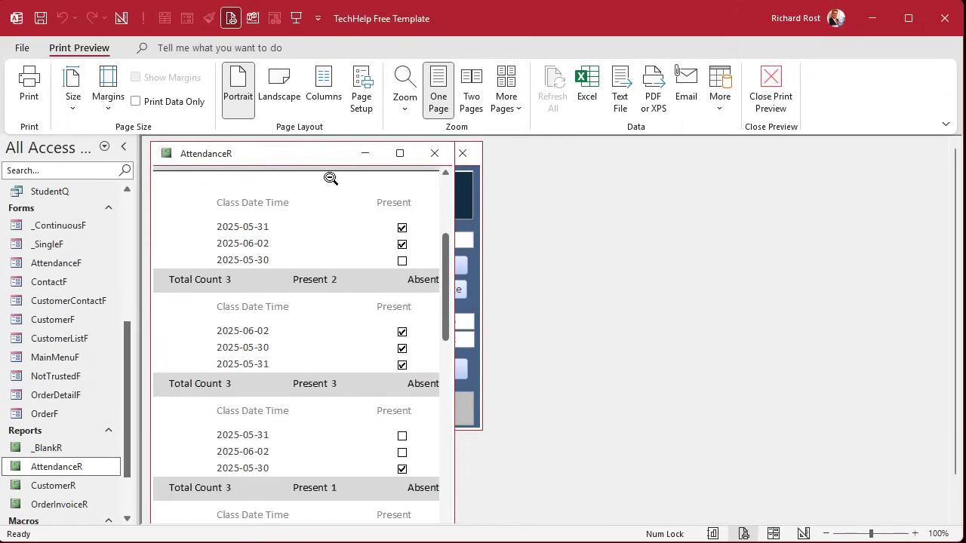
{"action": "left_click", "coordinate": [435, 153]}
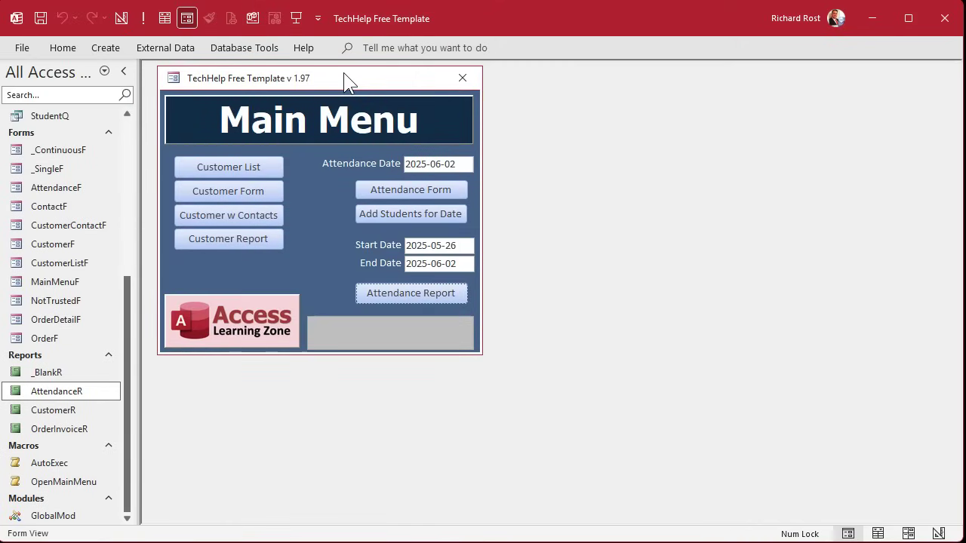
Step: Preview the attendance report from the Main Menu again, view the whole page in a maximized window, and close the preview
{"action": "left_click", "coordinate": [405, 296]}
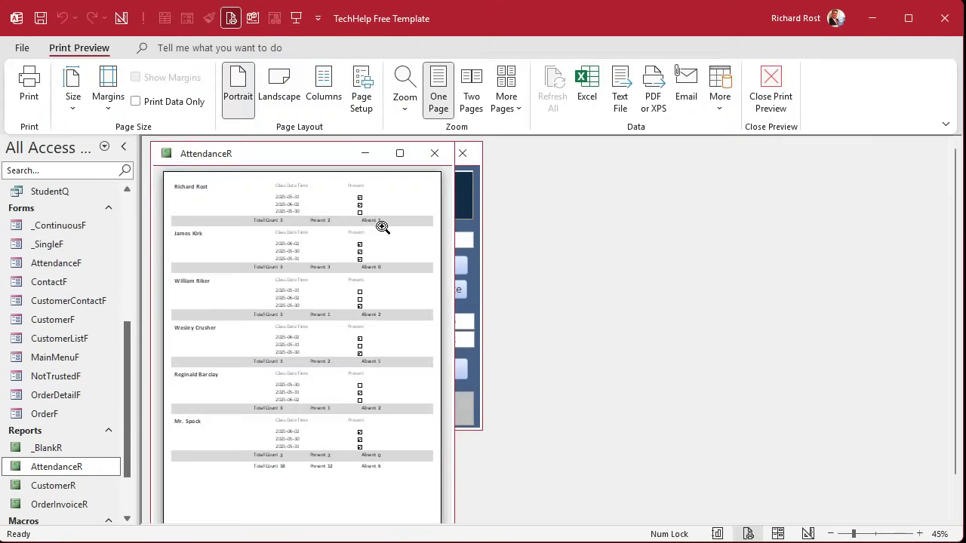
{"action": "left_click", "coordinate": [299, 195]}
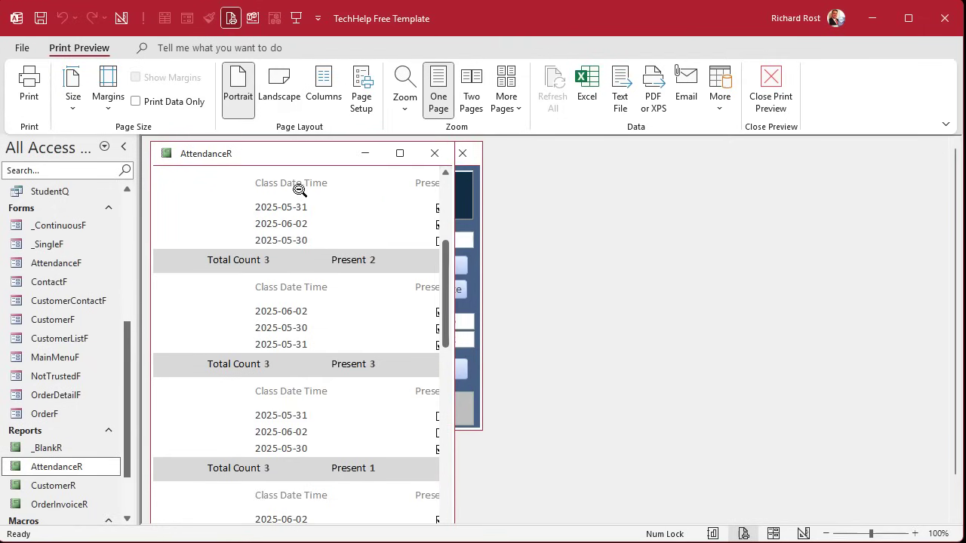
{"action": "double_click", "coordinate": [306, 155]}
{"action": "left_click", "coordinate": [308, 157]}
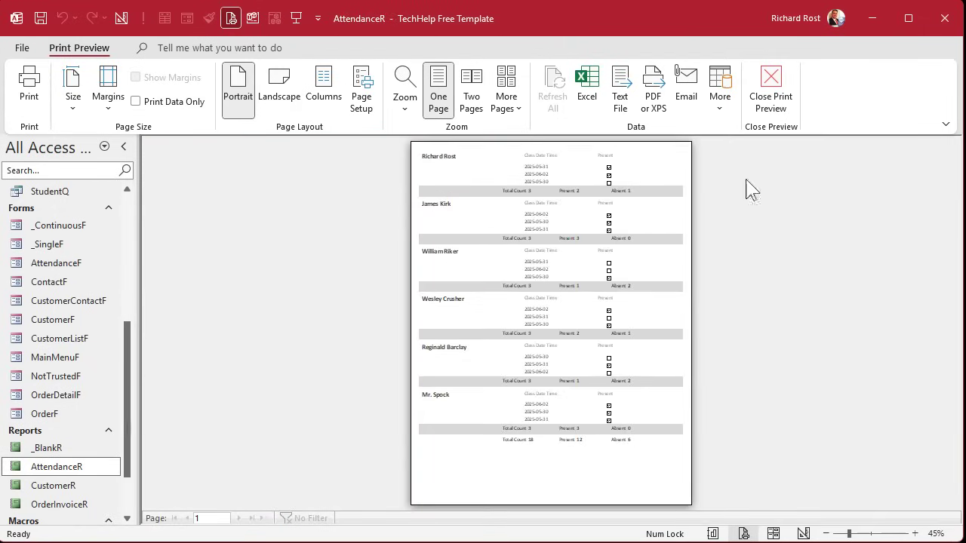
{"action": "left_click", "coordinate": [763, 91]}
Step: Open the AttendanceR report in Design View and select its CustomerID Header section
{"action": "right_click", "coordinate": [53, 391]}
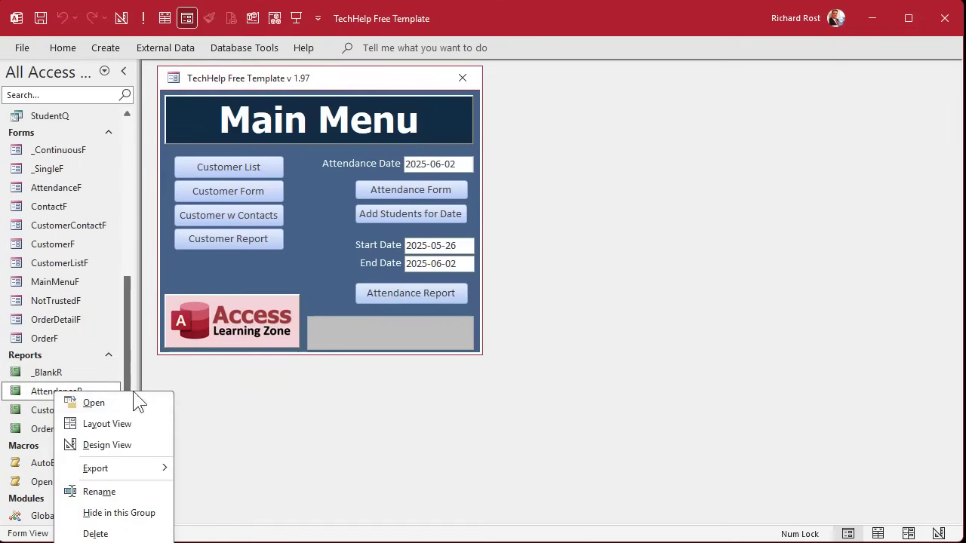
{"action": "left_click", "coordinate": [129, 446]}
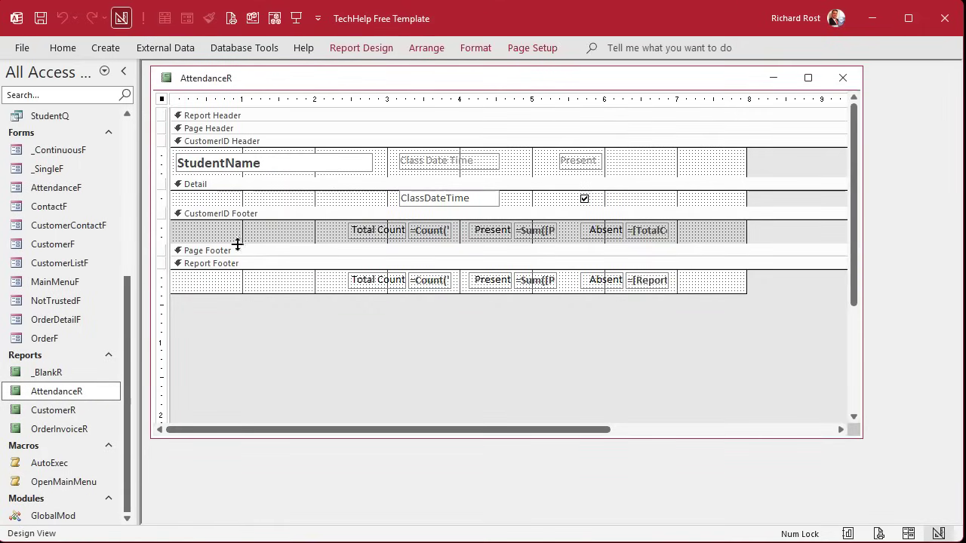
{"action": "left_click", "coordinate": [237, 142]}
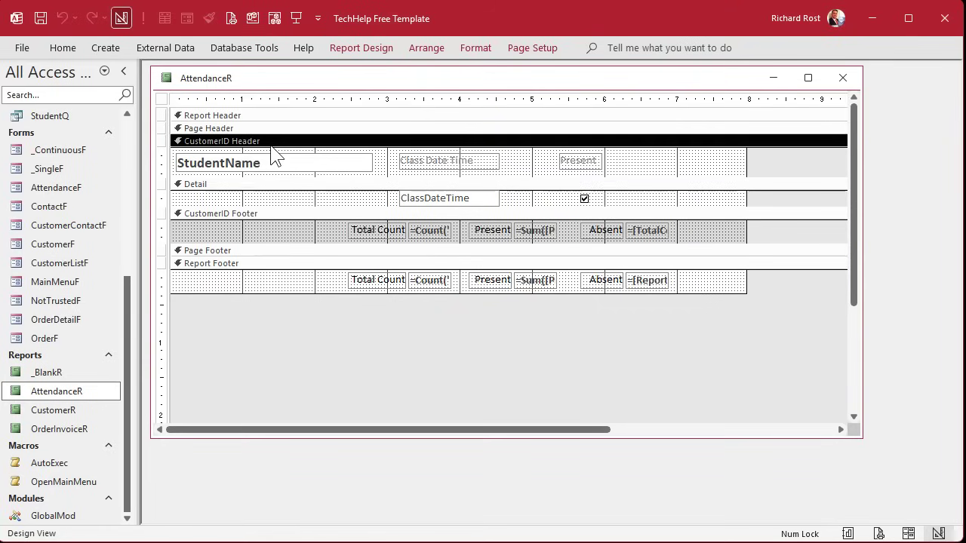
Step: Switch AttendanceR to Print Preview and examine the student groups and their class dates at close-up and whole-page zoom
{"action": "right_click", "coordinate": [309, 80]}
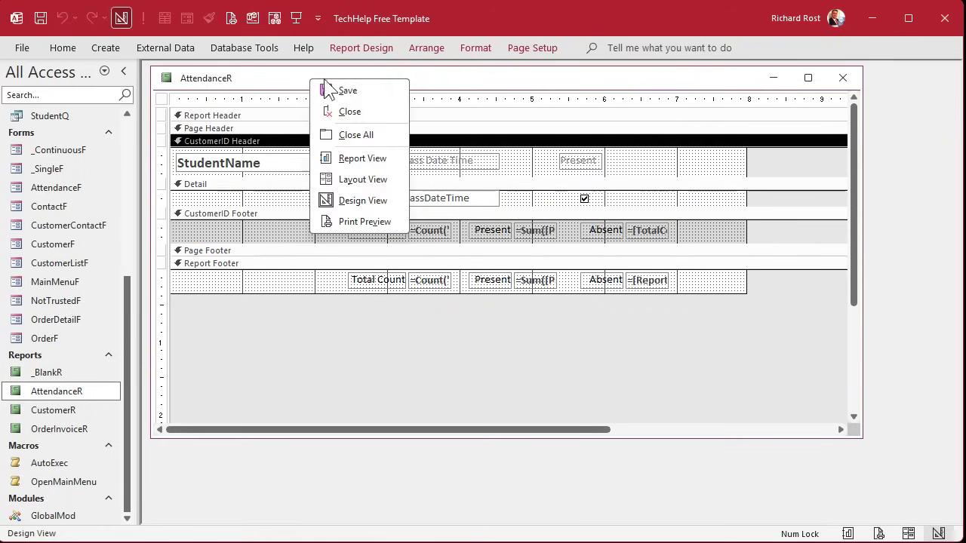
{"action": "left_click", "coordinate": [360, 224]}
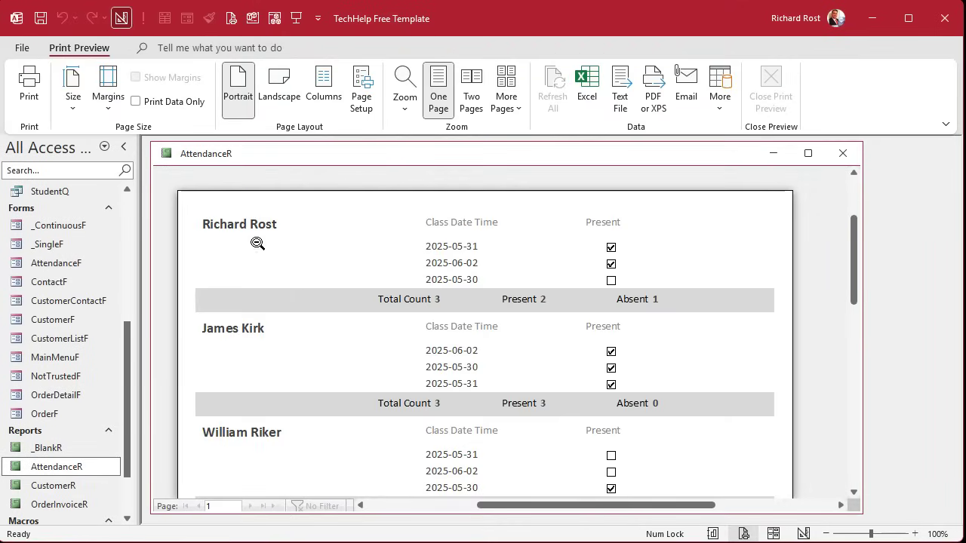
{"action": "left_click", "coordinate": [357, 368]}
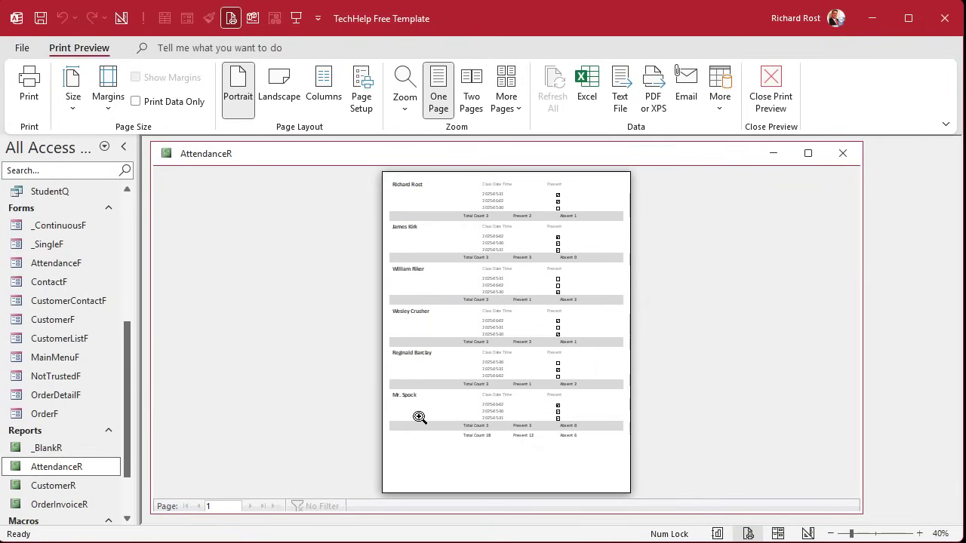
{"action": "left_click", "coordinate": [510, 195]}
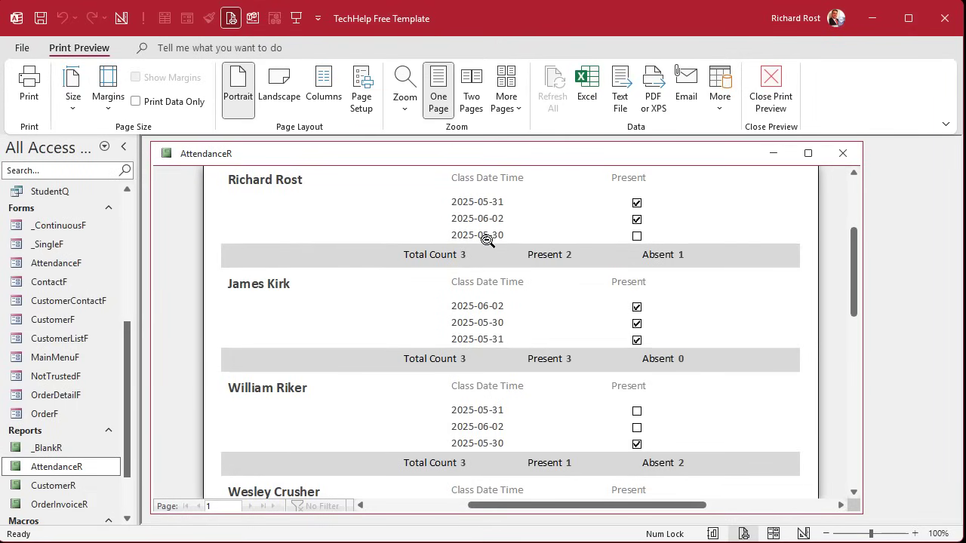
{"action": "left_click", "coordinate": [481, 211]}
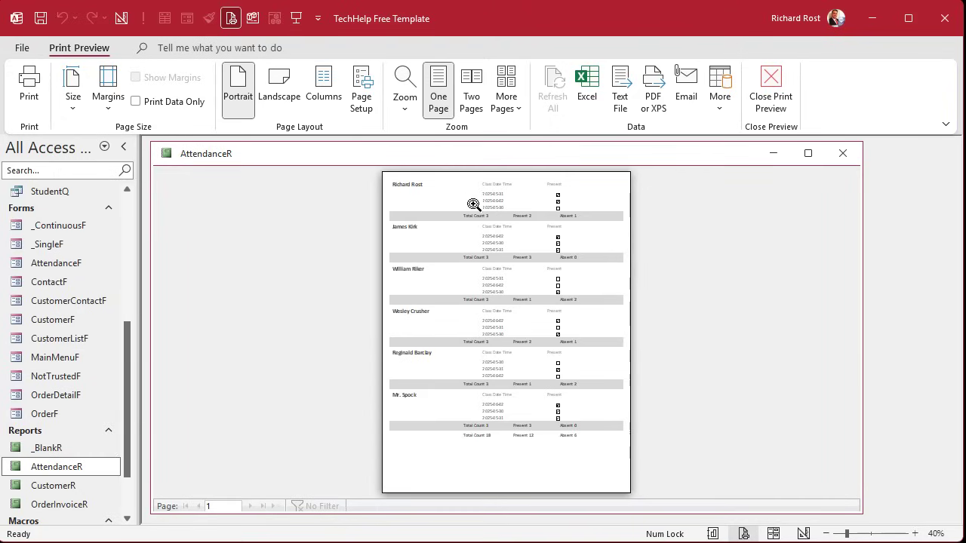